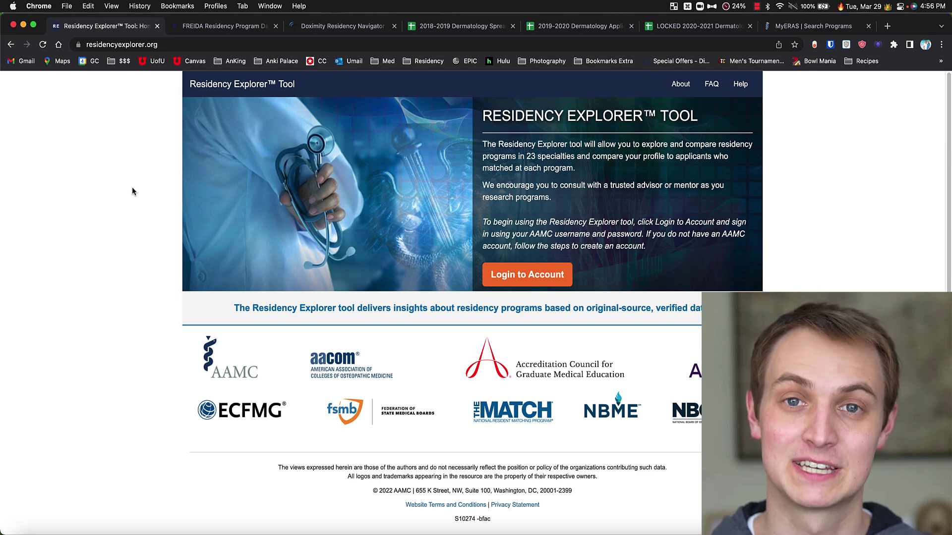
pyautogui.press('super+Tab')
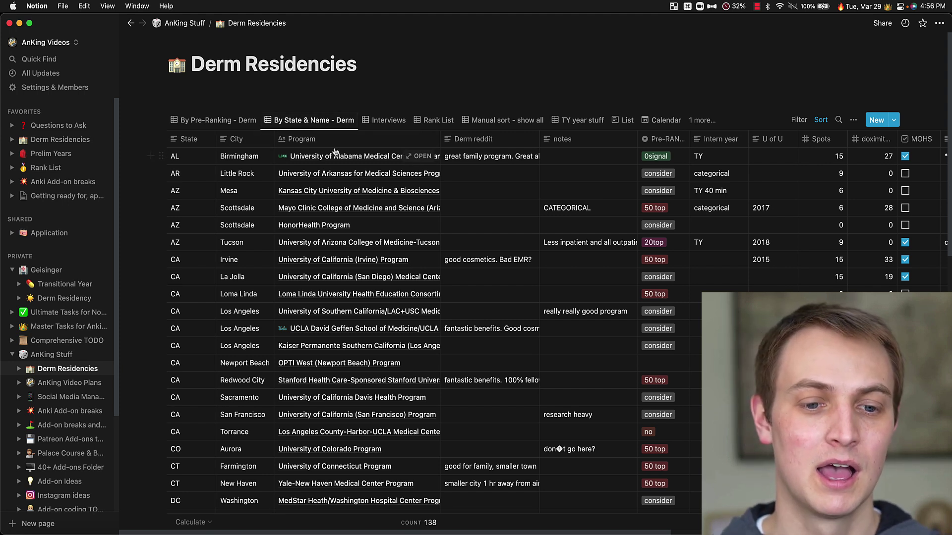
pyautogui.scroll(-20, 184, 172)
pyautogui.scroll(-5, 224, 404)
pyautogui.scroll(20, 226, 236)
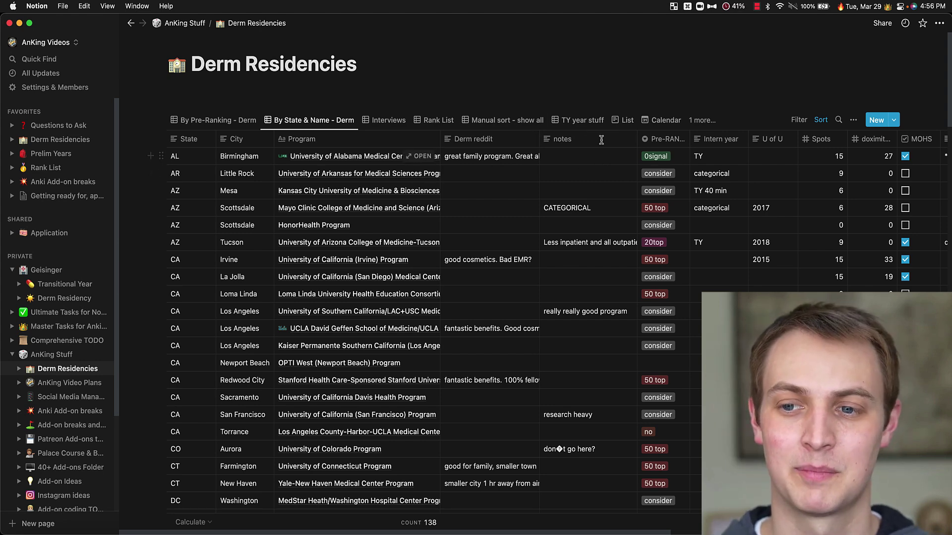
pyautogui.press('super+Tab')
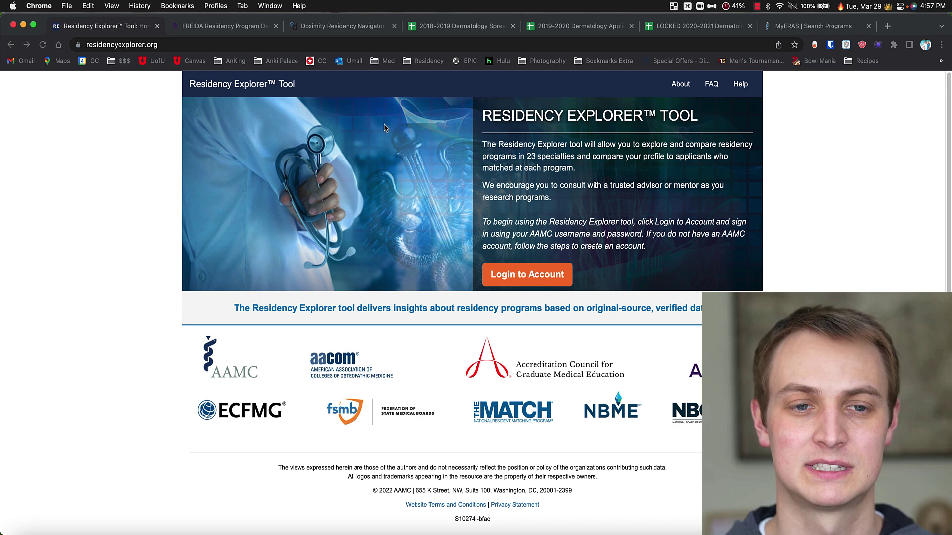
# Browse FREIDA's dermatology results and read the University of Alabama Medical Center Program details.
pyautogui.click(223, 30)
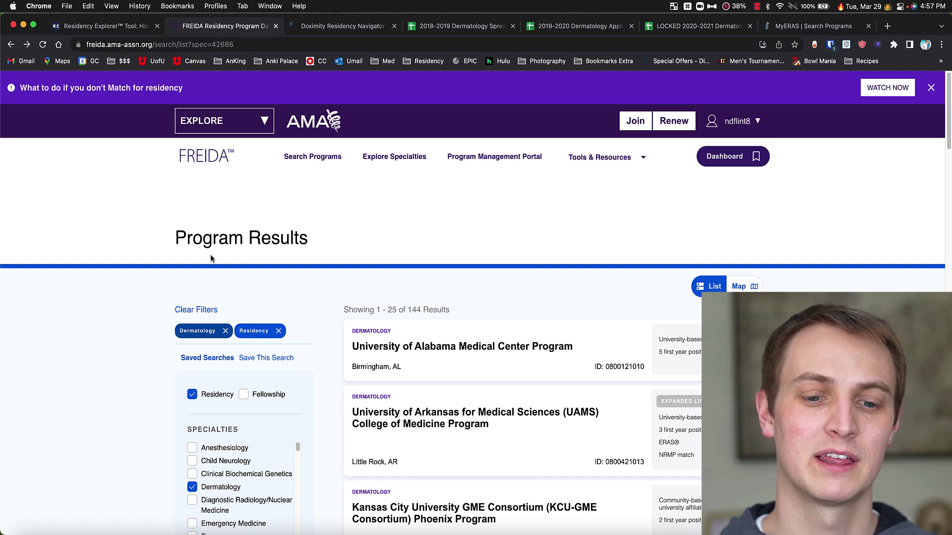
pyautogui.scroll(-4, 350, 223)
pyautogui.scroll(-1, 386, 207)
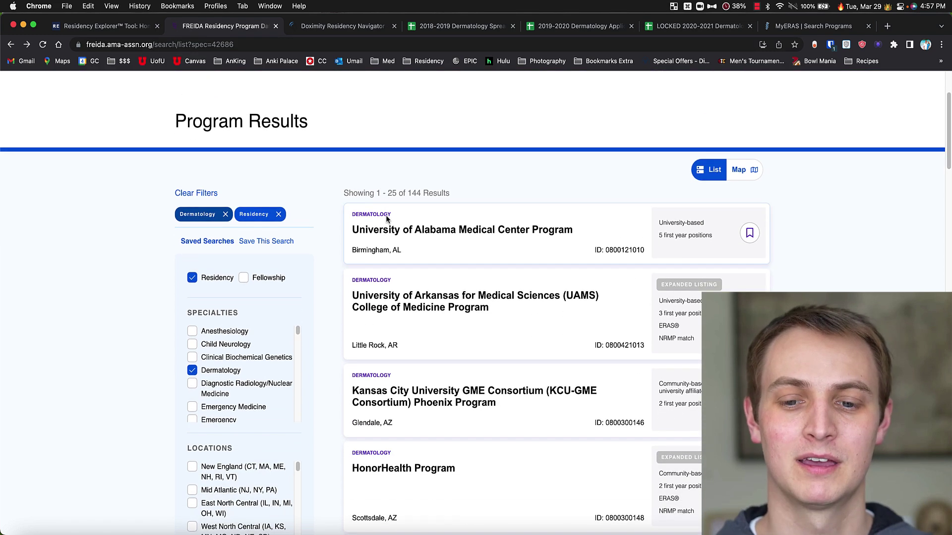
pyautogui.click(437, 241)
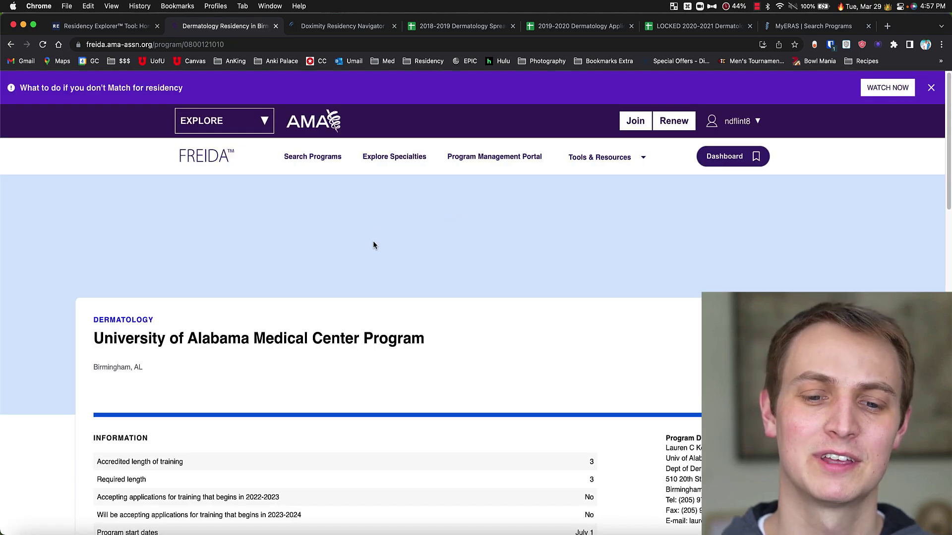
pyautogui.scroll(-6, 373, 243)
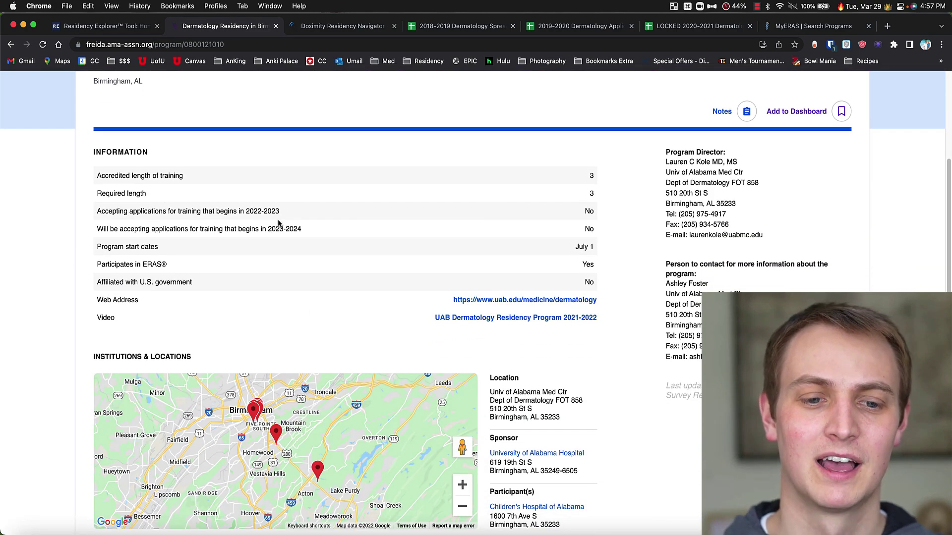
pyautogui.scroll(-3, 350, 229)
pyautogui.scroll(3, 364, 218)
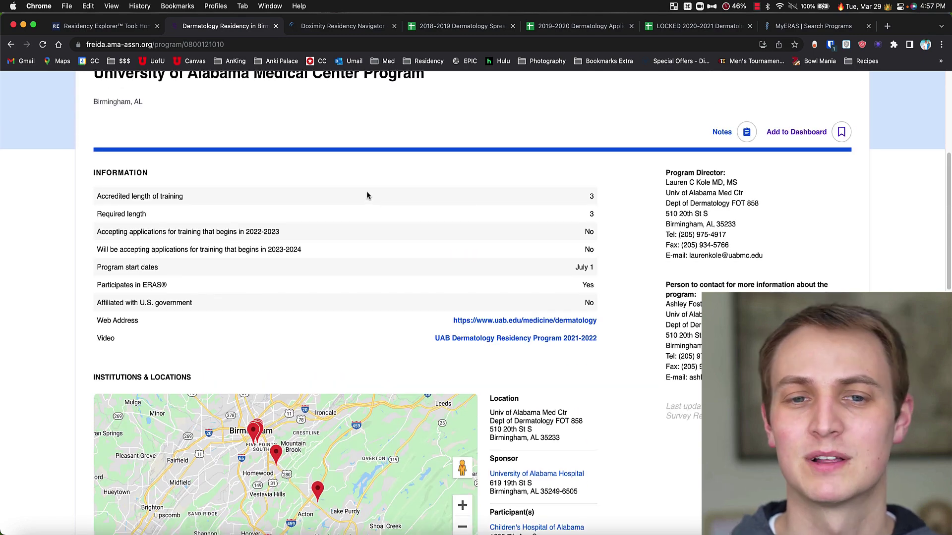
pyautogui.scroll(5, 360, 192)
# Scroll Doximity's 142 reputation-ranked dermatology programs, led by Penn, UCSF and NYU Grossman.
pyautogui.click(343, 27)
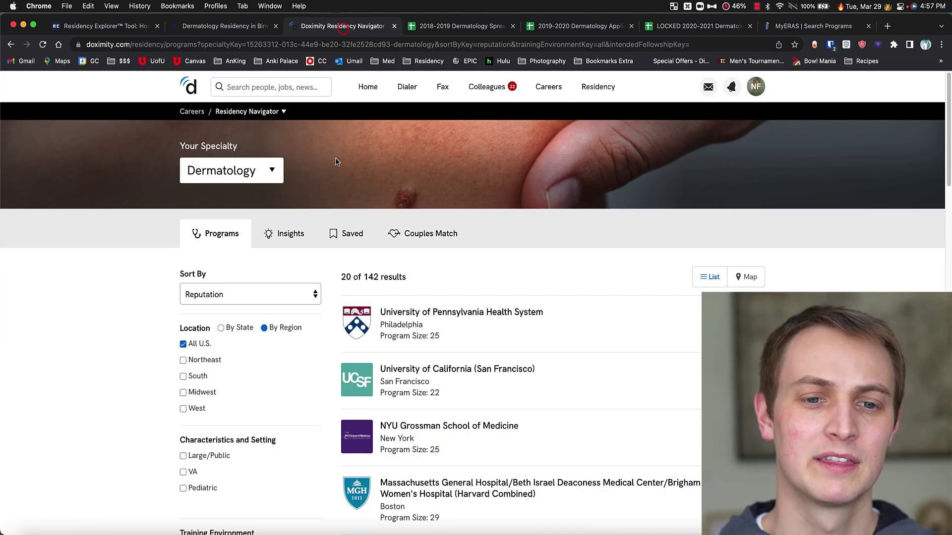
pyautogui.scroll(-3, 372, 270)
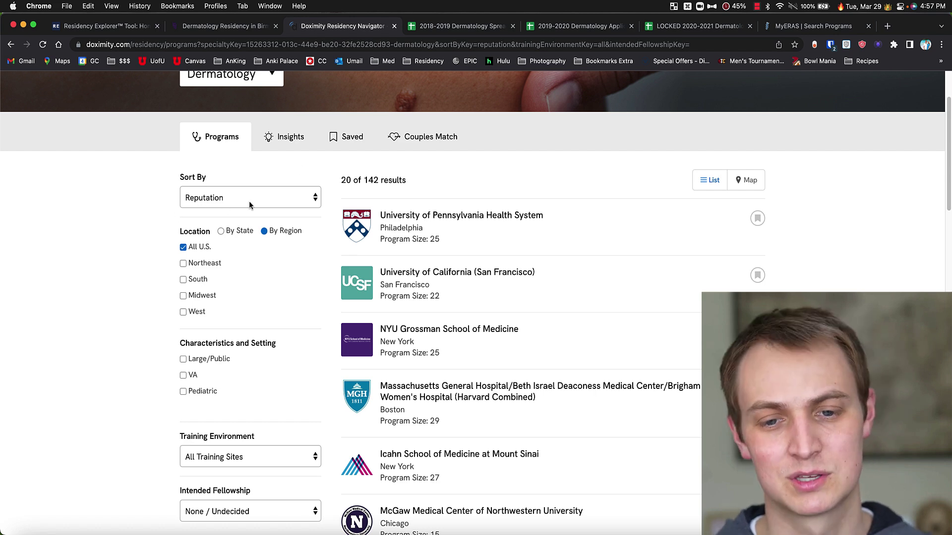
pyautogui.scroll(-10, 384, 198)
pyautogui.scroll(-10, 385, 197)
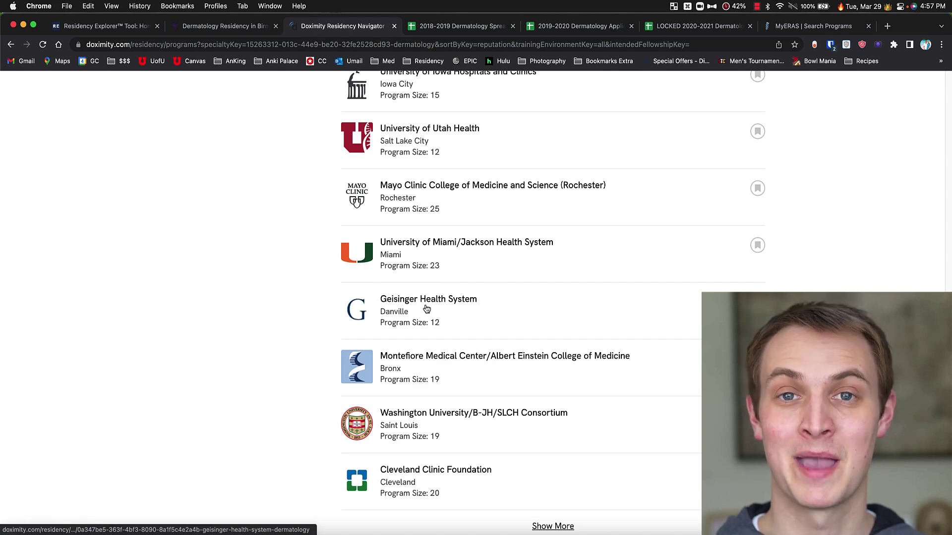
pyautogui.scroll(8, 347, 282)
pyautogui.scroll(10, 347, 282)
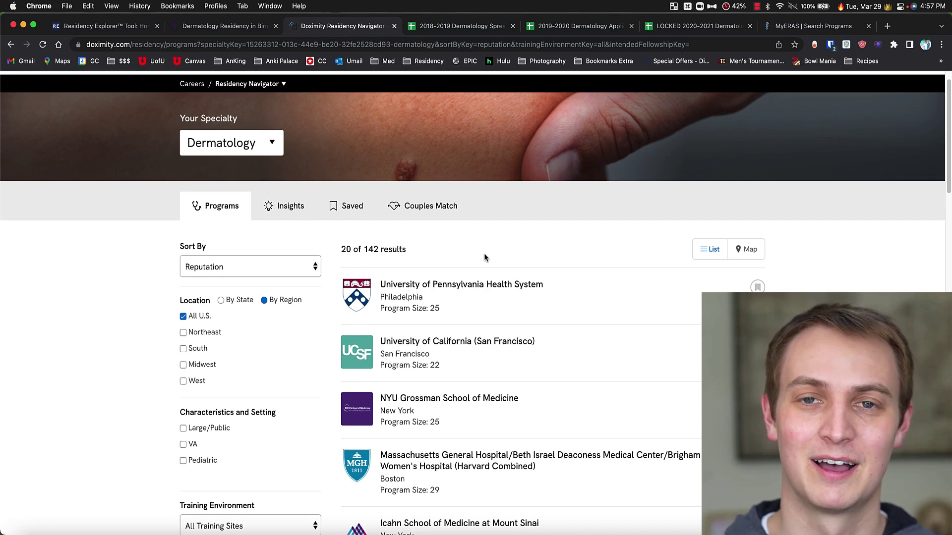
pyautogui.scroll(-3, 428, 358)
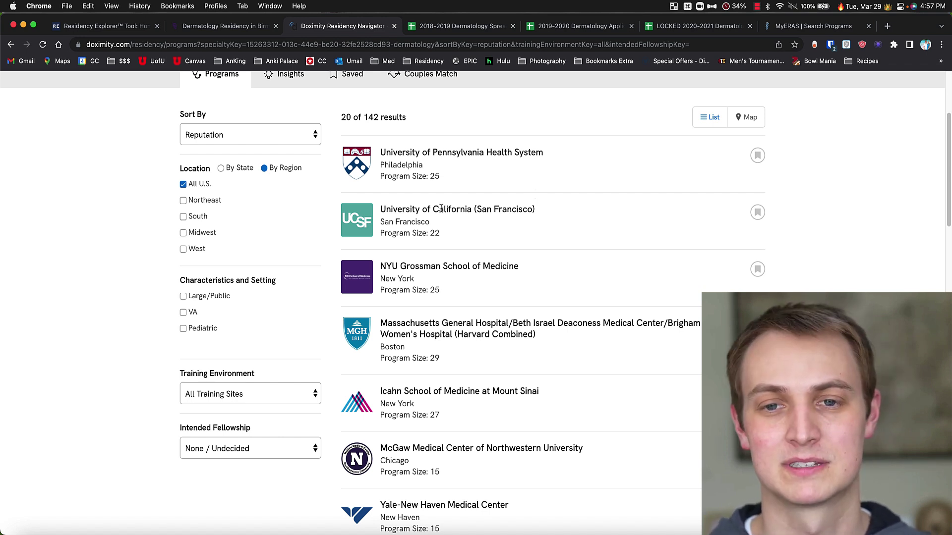
# Flip through the 2018-2019, 2019-2020 and LOCKED 2020-2021 dermatology applicant spreadsheets.
pyautogui.click(462, 26)
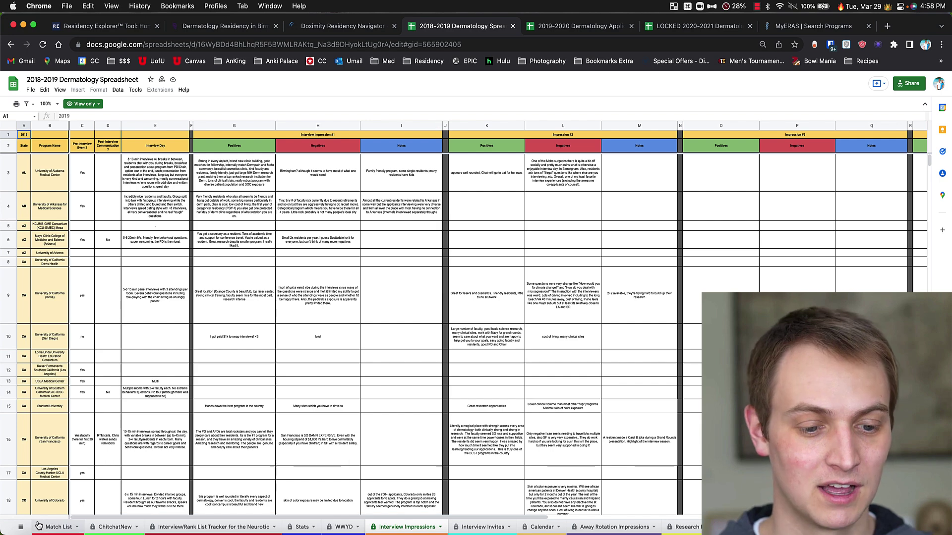
pyautogui.click(567, 29)
pyautogui.click(691, 29)
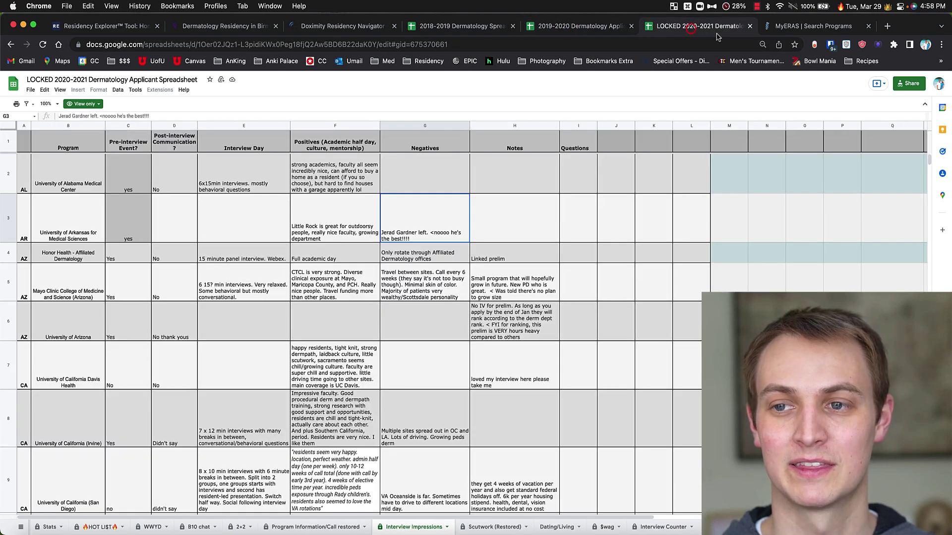
pyautogui.click(461, 26)
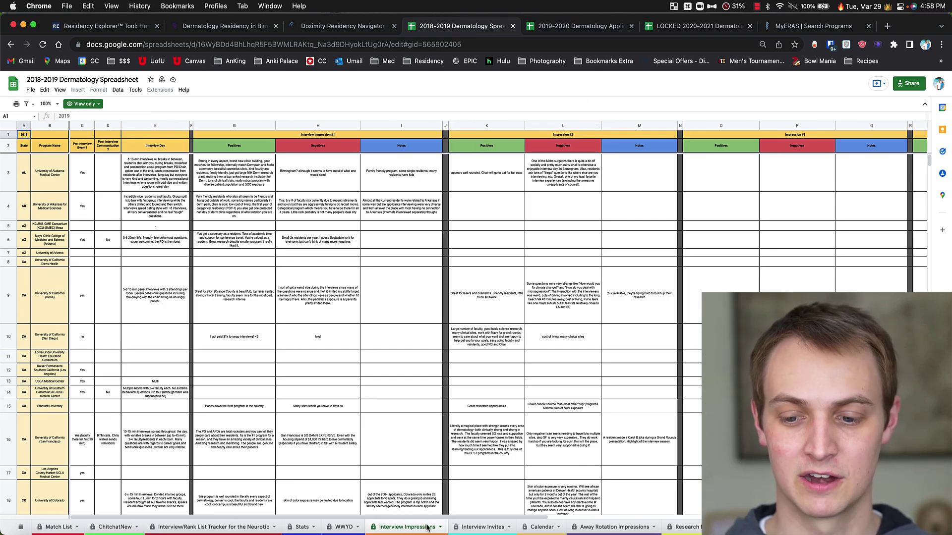
# Review Alabama's E3 notes and G3:I3 impressions, then revisit the 2019-2020 and 2020-2021 sheets.
pyautogui.click(158, 175)
pyautogui.click(233, 174)
pyautogui.click(160, 175)
pyautogui.click(233, 174)
pyautogui.moveTo(416, 171); pyautogui.dragTo(240, 175)
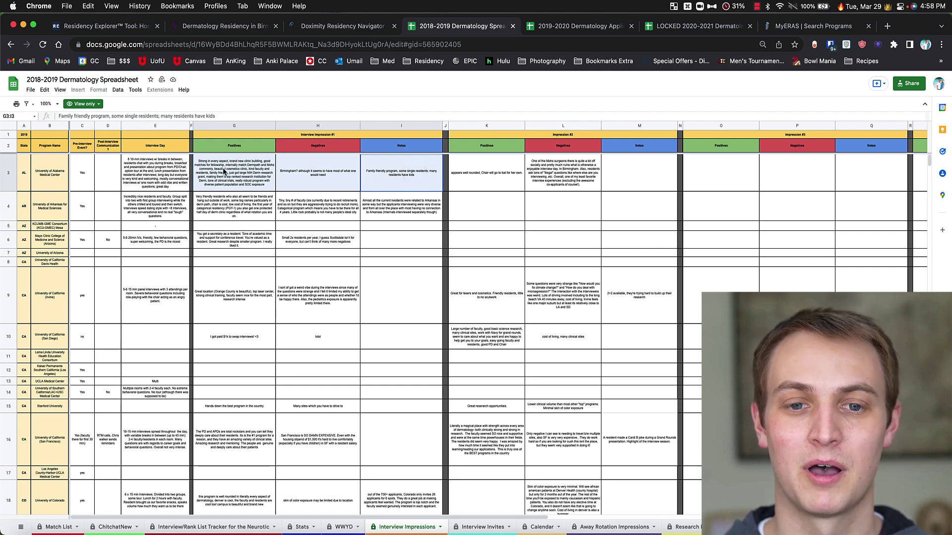
pyautogui.click(581, 27)
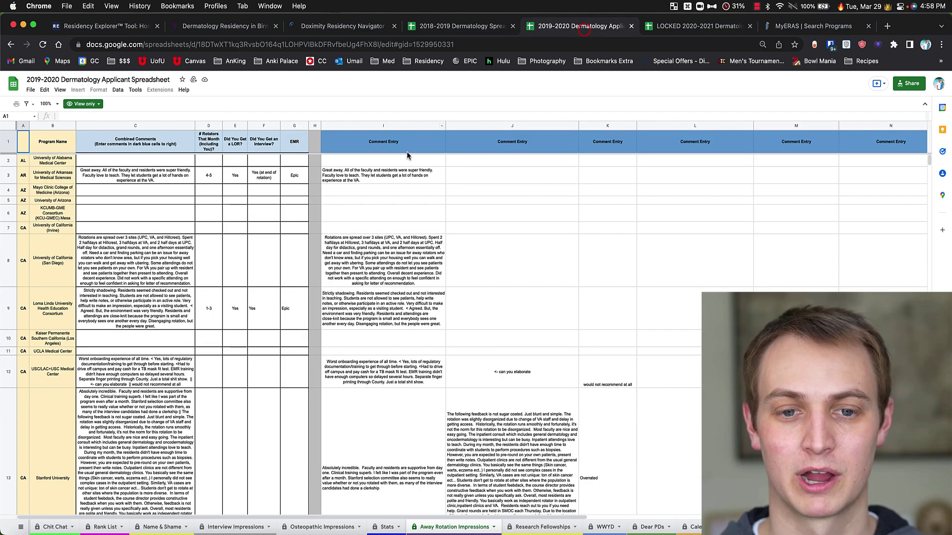
pyautogui.click(678, 26)
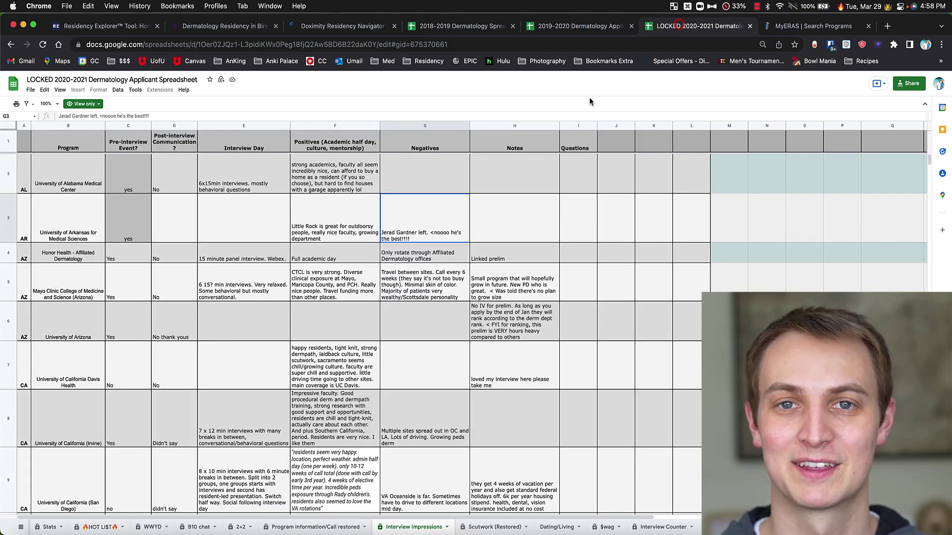
# Read the Alabama Derm reddit note in the Notion Derm Residencies database.
pyautogui.press('super+Tab')
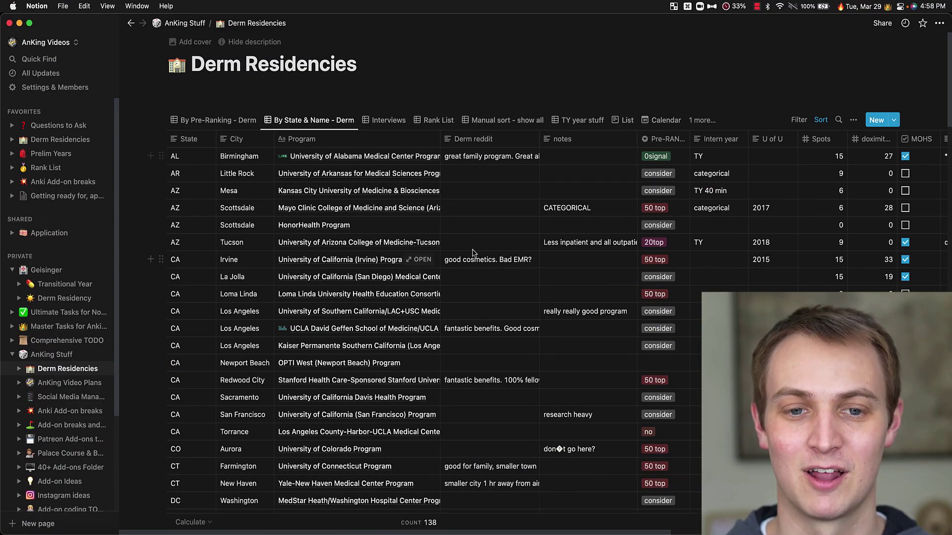
pyautogui.click(522, 161)
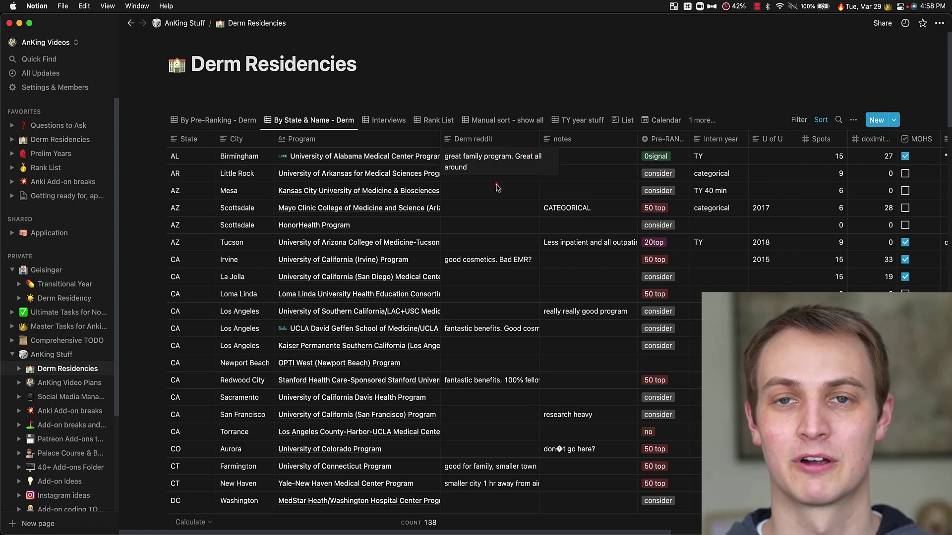
pyautogui.press('super+Tab')
# Review Alabama's negatives and notes in the 2018-2019 sheet, selecting H3:I3 and D3:H3.
pyautogui.click(425, 28)
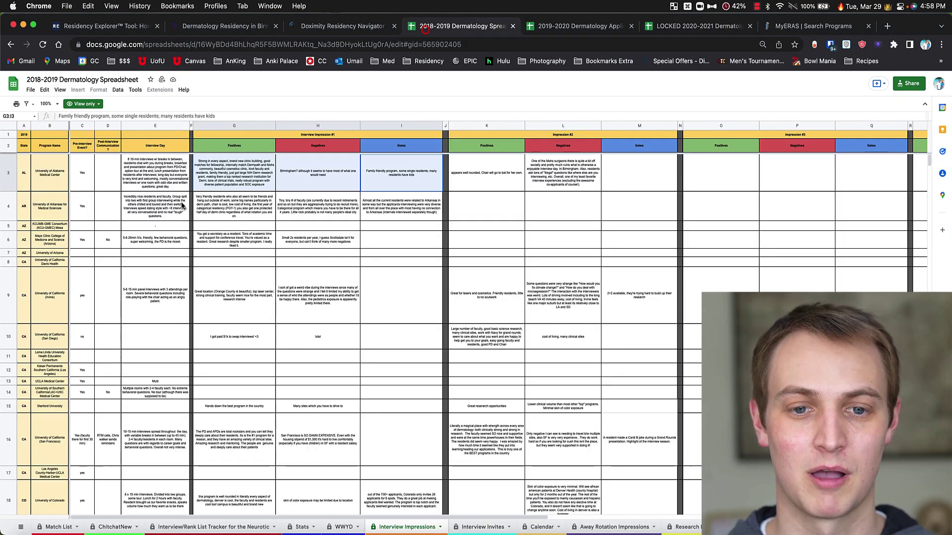
pyautogui.click(238, 173)
pyautogui.moveTo(312, 174); pyautogui.dragTo(401, 173)
pyautogui.click(312, 179)
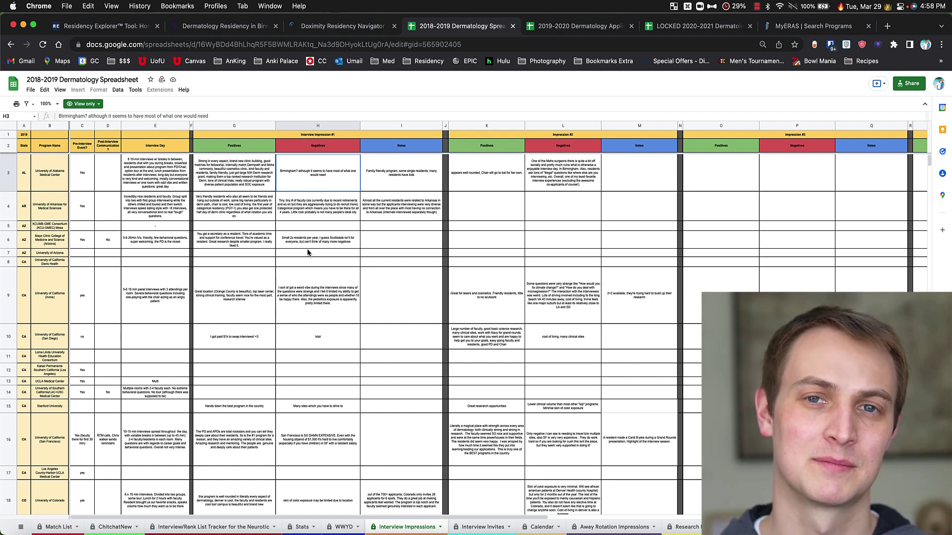
pyautogui.moveTo(106, 172); pyautogui.dragTo(305, 187)
pyautogui.click(304, 185)
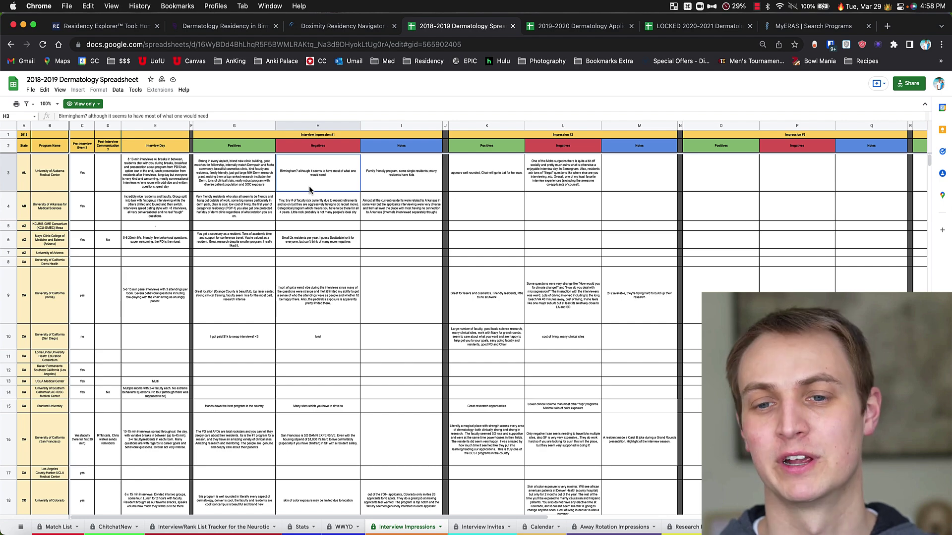
pyautogui.press('super+Tab')
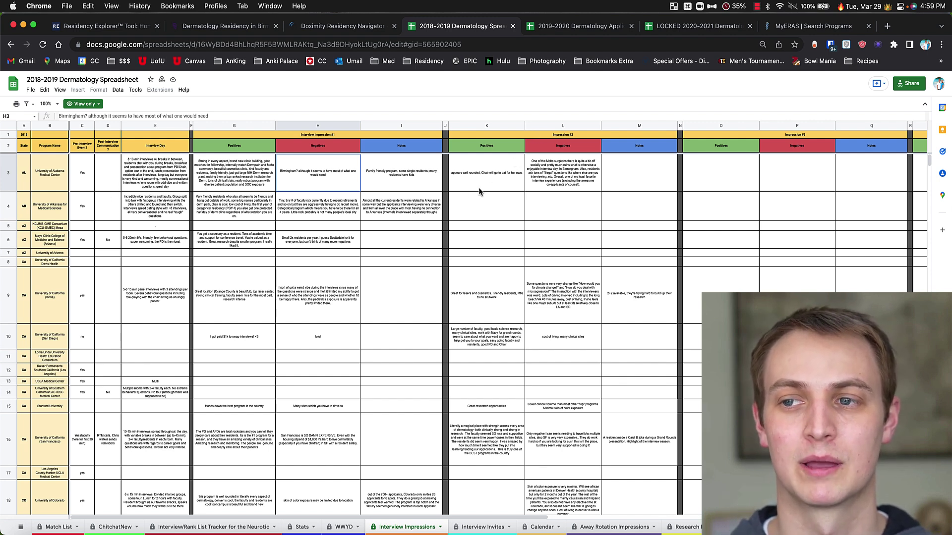
# Scroll through MyERAS's 116 dermatology programs, then return to the Notion Derm Residencies database.
pyautogui.click(792, 30)
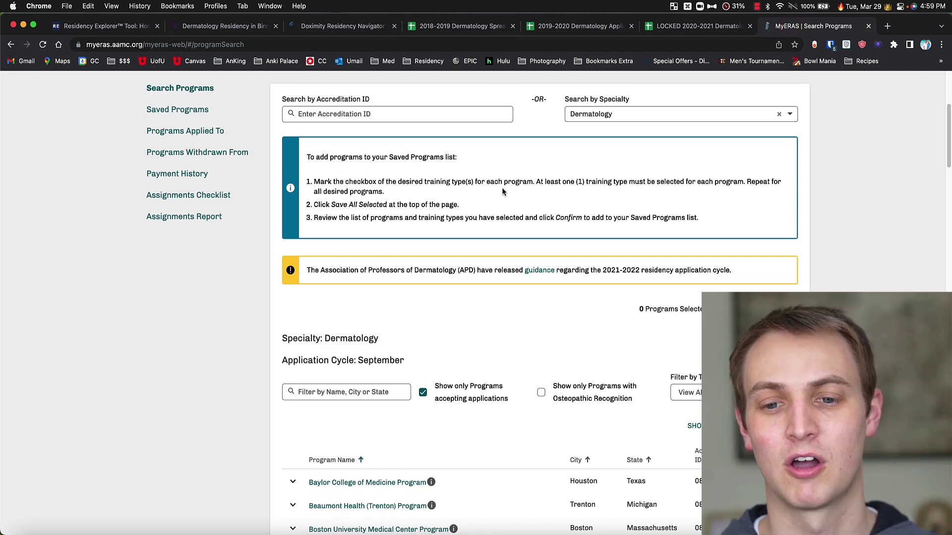
pyautogui.scroll(1, 296, 141)
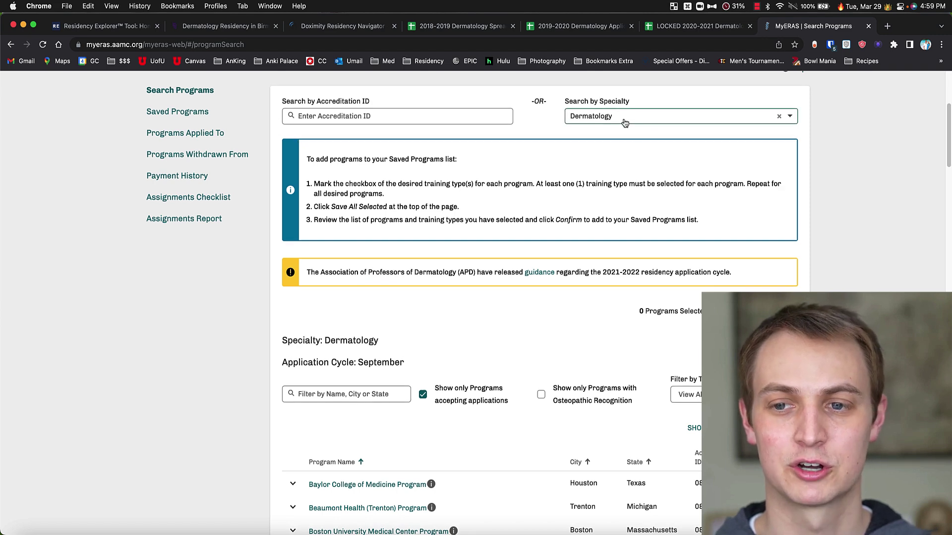
pyautogui.scroll(-5, 606, 159)
pyautogui.scroll(-4, 608, 222)
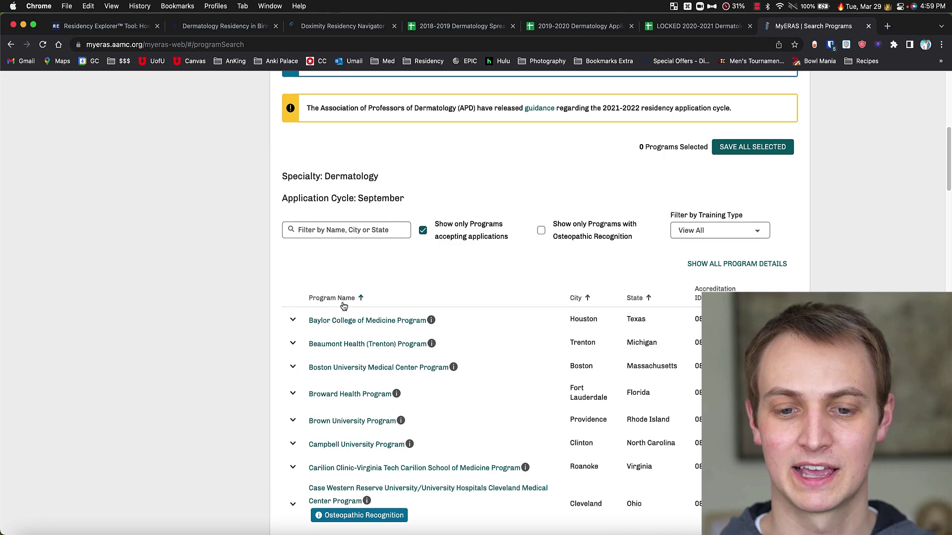
pyautogui.scroll(-20, 438, 389)
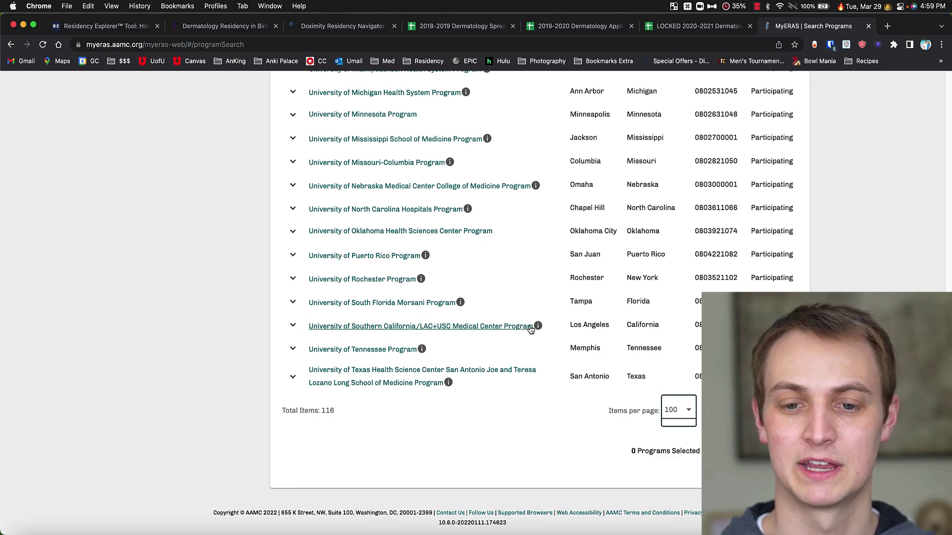
pyautogui.scroll(20, 542, 327)
pyautogui.scroll(20, 542, 328)
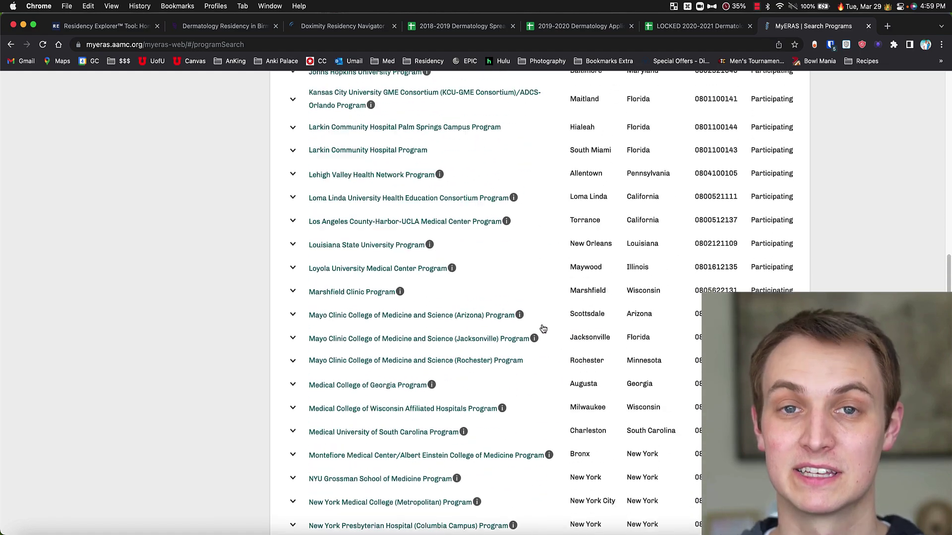
pyautogui.scroll(12, 543, 327)
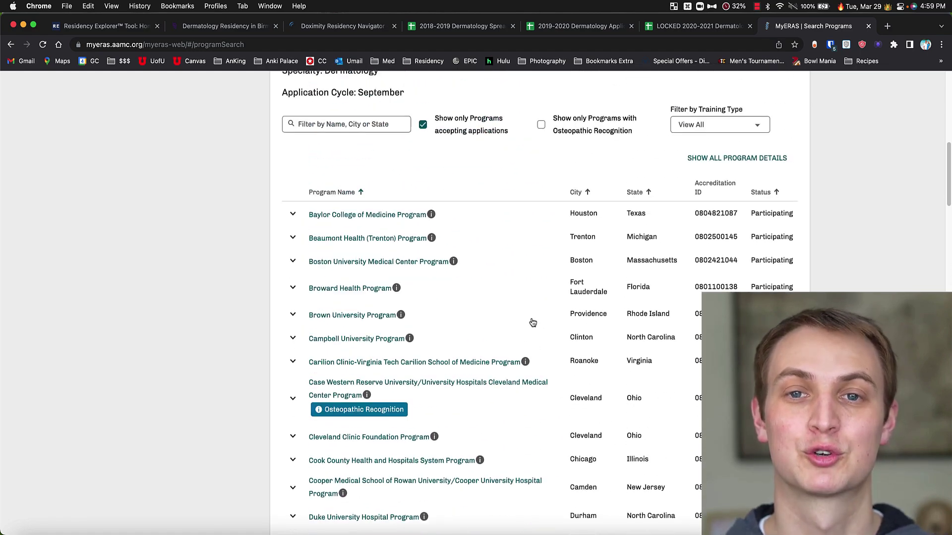
pyautogui.scroll(-6, 531, 320)
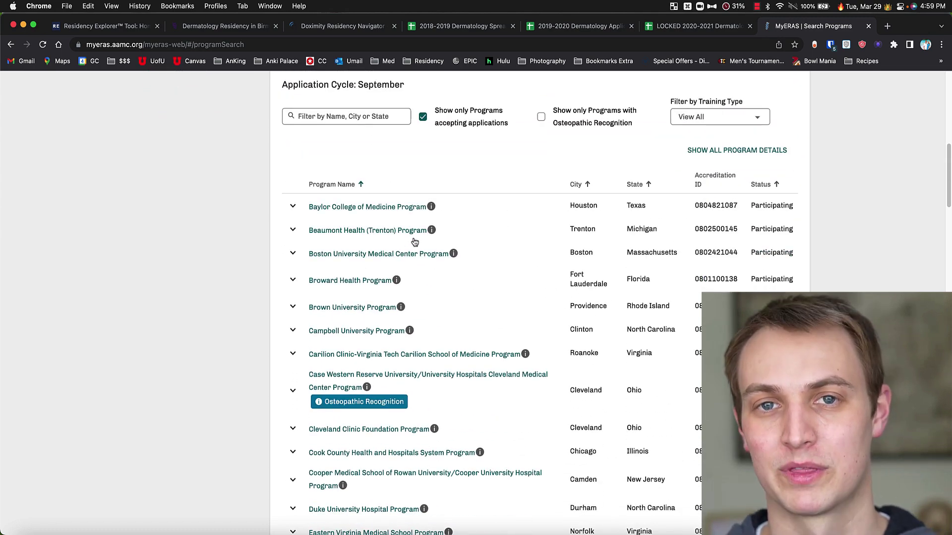
pyautogui.press('super+Tab')
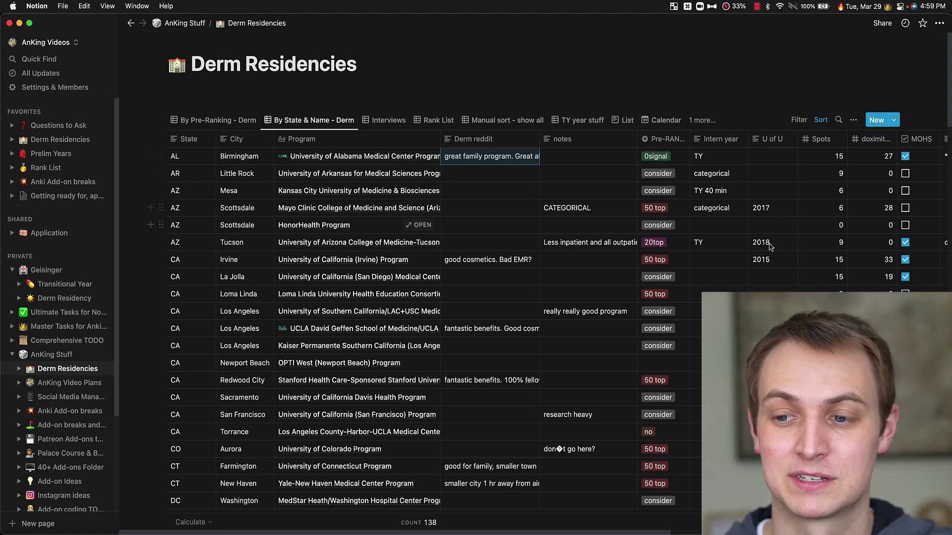
pyautogui.scroll(-5, 768, 224)
pyautogui.scroll(6, 768, 243)
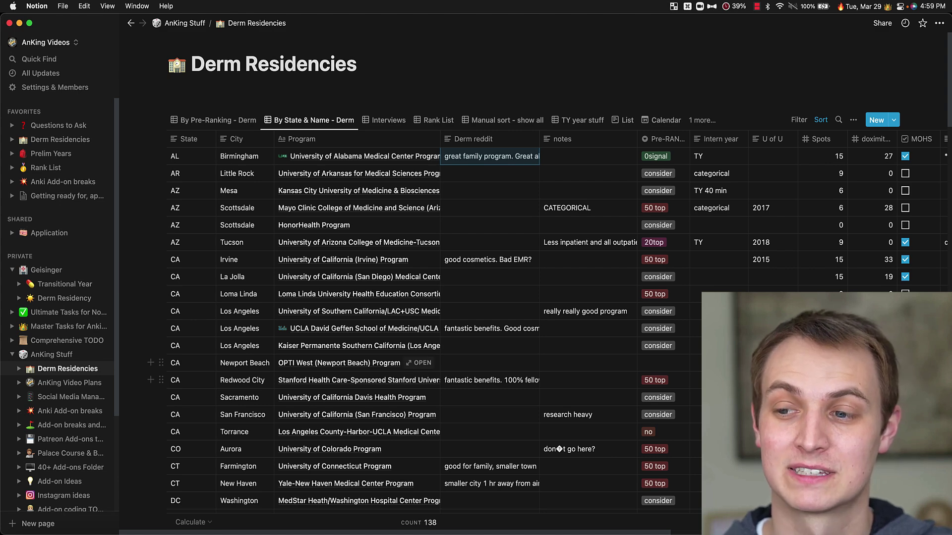
pyautogui.scroll(-1, 887, 174)
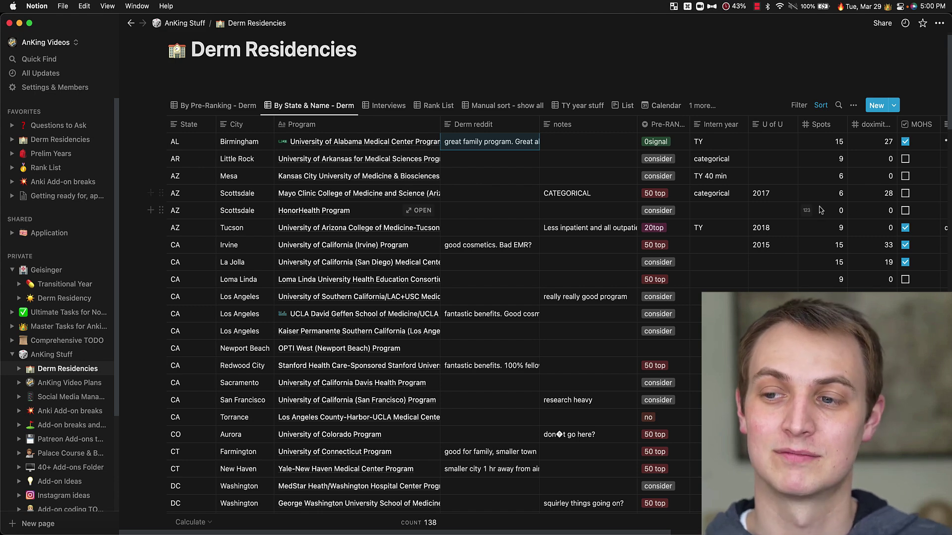
pyautogui.hscroll(5, 782, 194)
pyautogui.scroll(1, 782, 194)
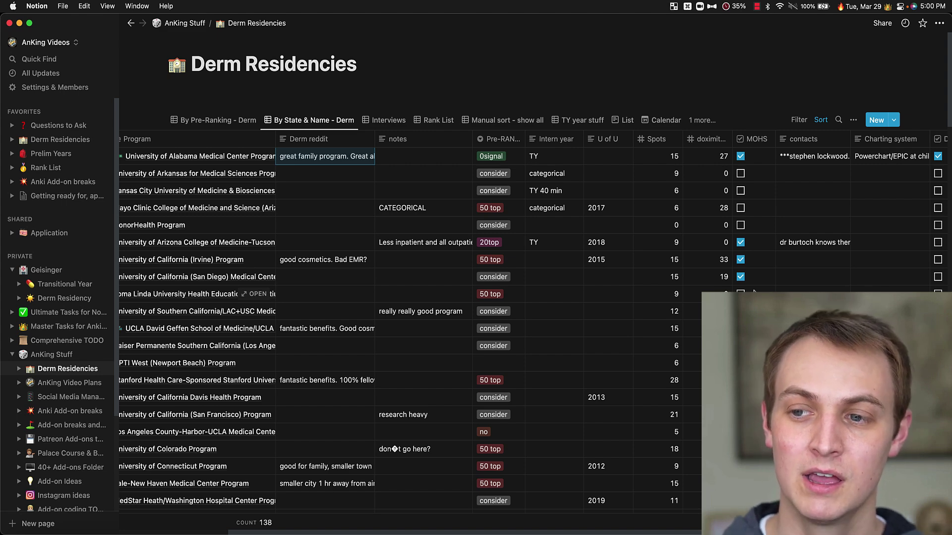
pyautogui.hscroll(5, 751, 290)
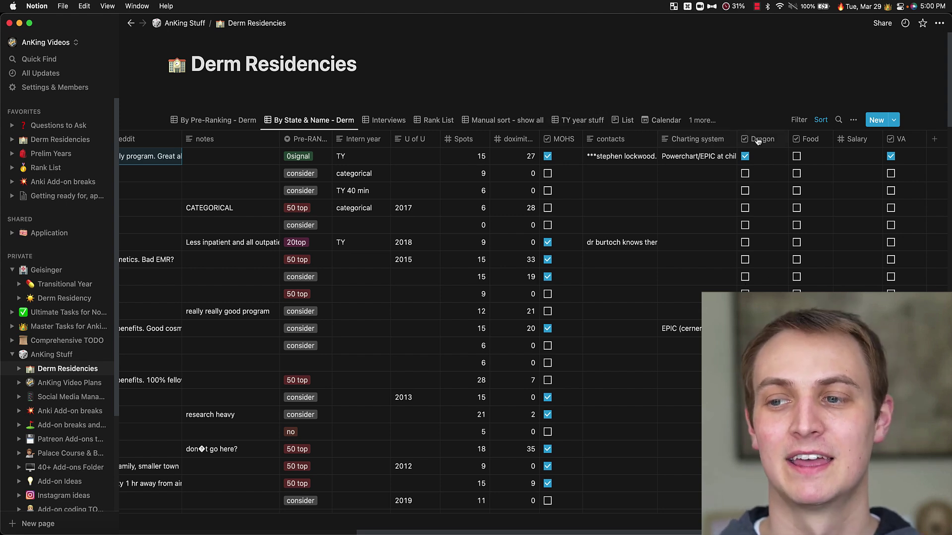
pyautogui.hscroll(-9, 539, 221)
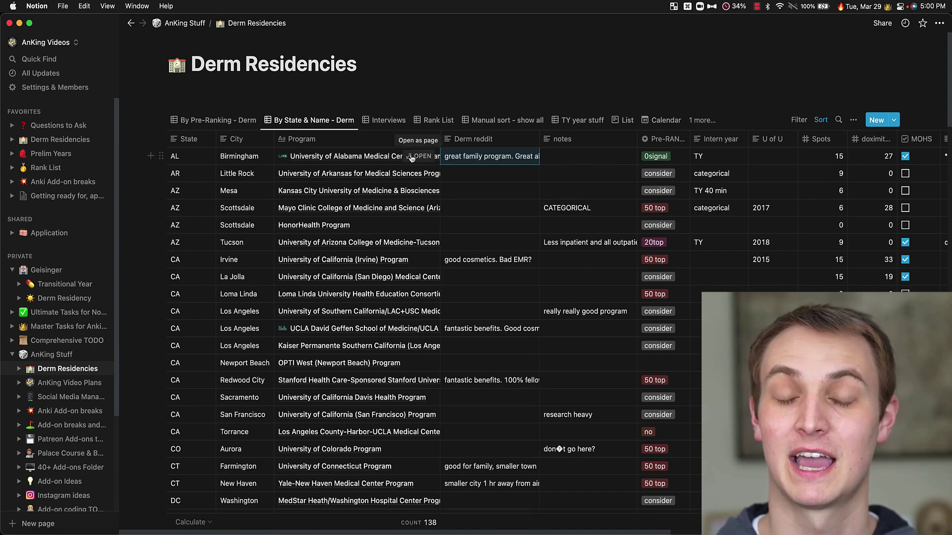
# Open the University of Alabama program page, read its notes, and close it back to the table.
pyautogui.click(411, 158)
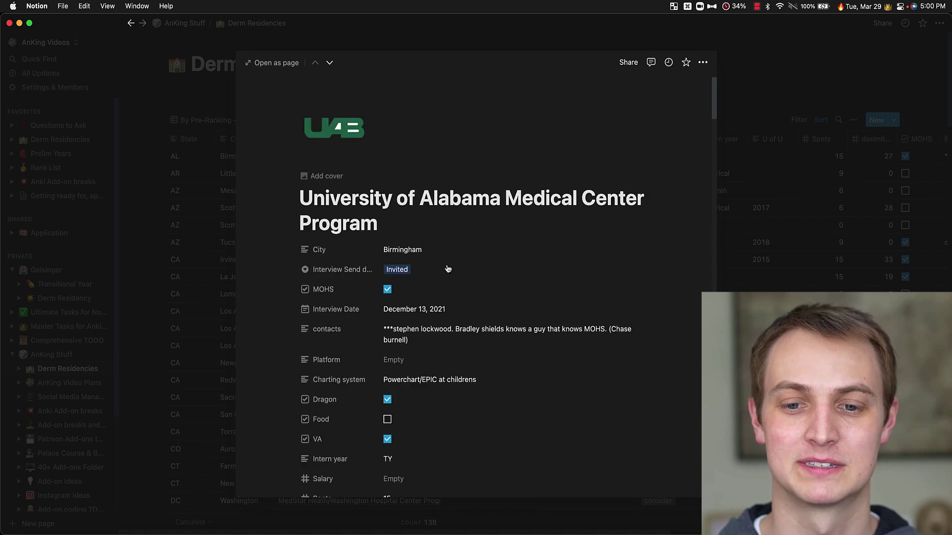
pyautogui.scroll(-10, 448, 268)
pyautogui.scroll(4, 448, 269)
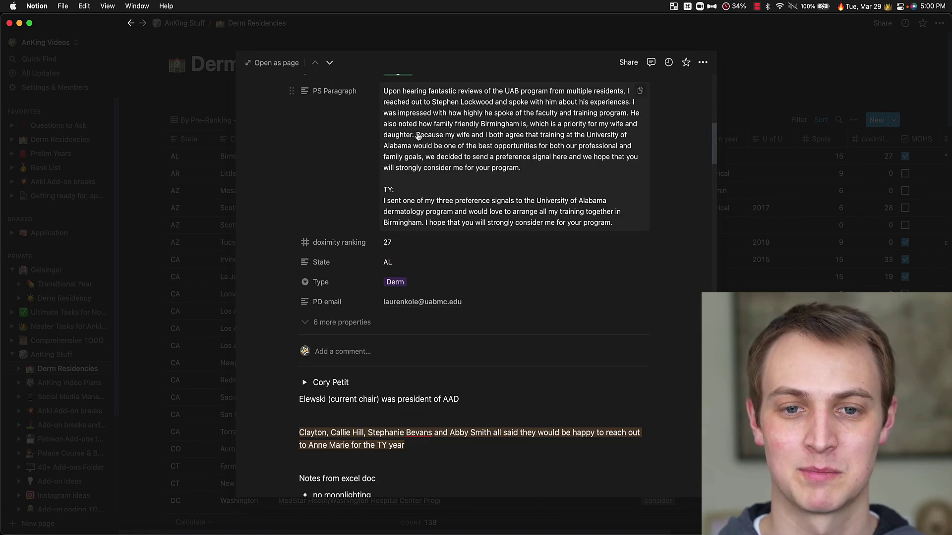
pyautogui.scroll(-5, 424, 166)
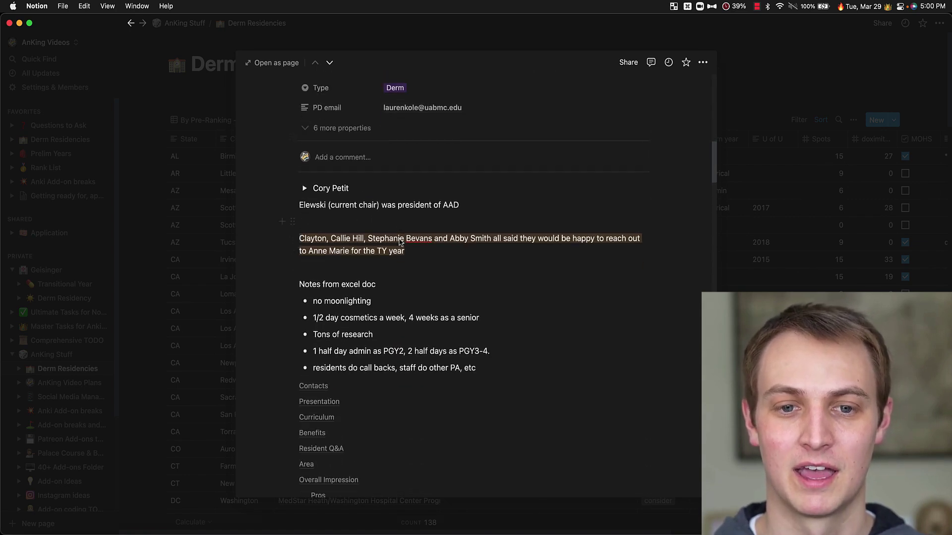
pyautogui.scroll(-1, 400, 209)
pyautogui.scroll(-1, 314, 207)
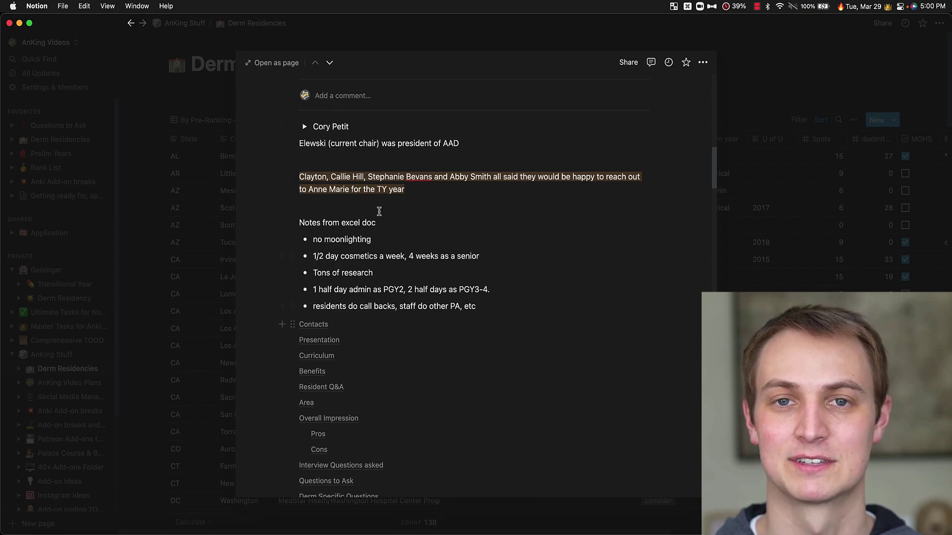
pyautogui.scroll(-20, 365, 219)
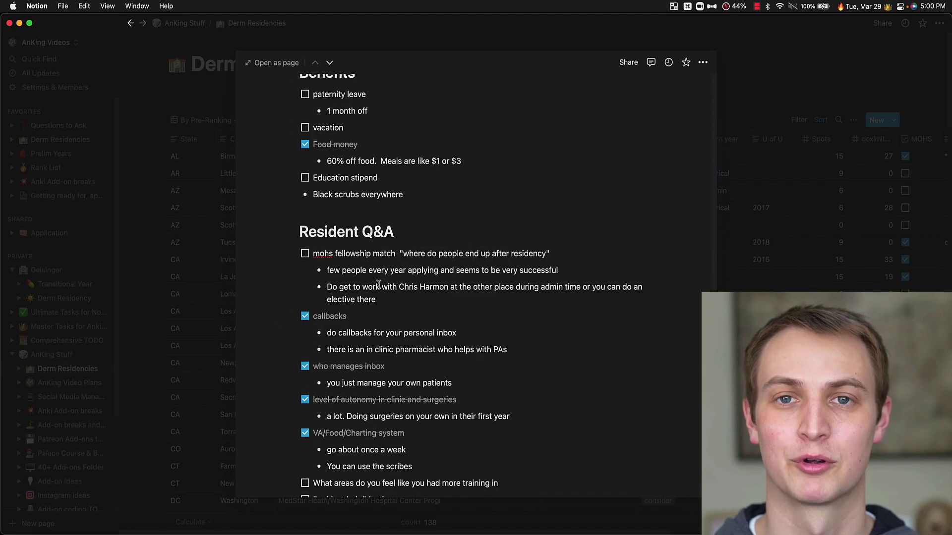
pyautogui.scroll(20, 378, 284)
pyautogui.click(840, 155)
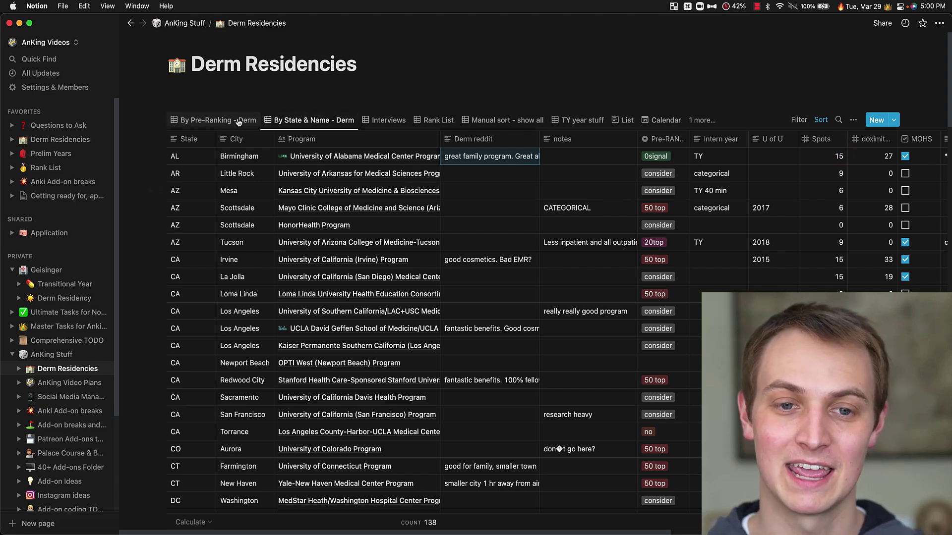
pyautogui.click(217, 122)
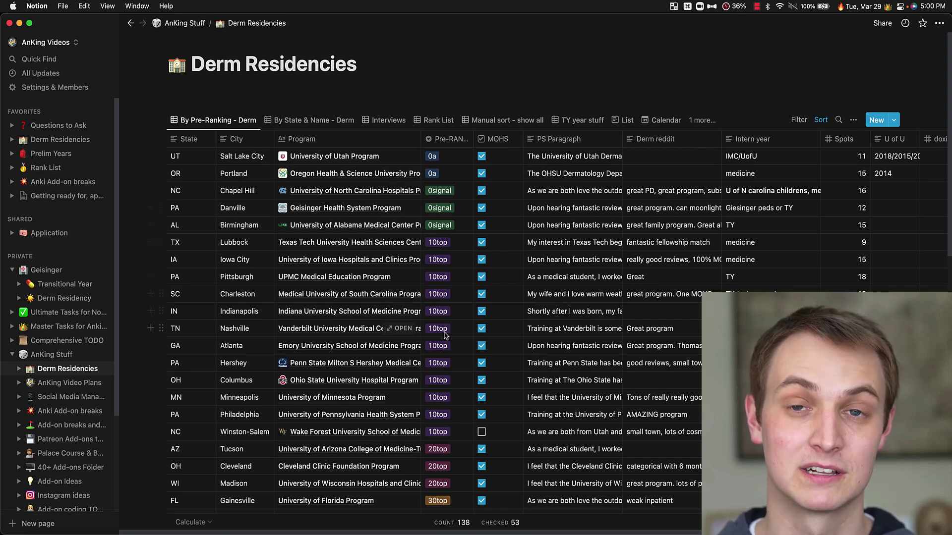
pyautogui.scroll(-1, 460, 233)
pyautogui.scroll(-2, 460, 233)
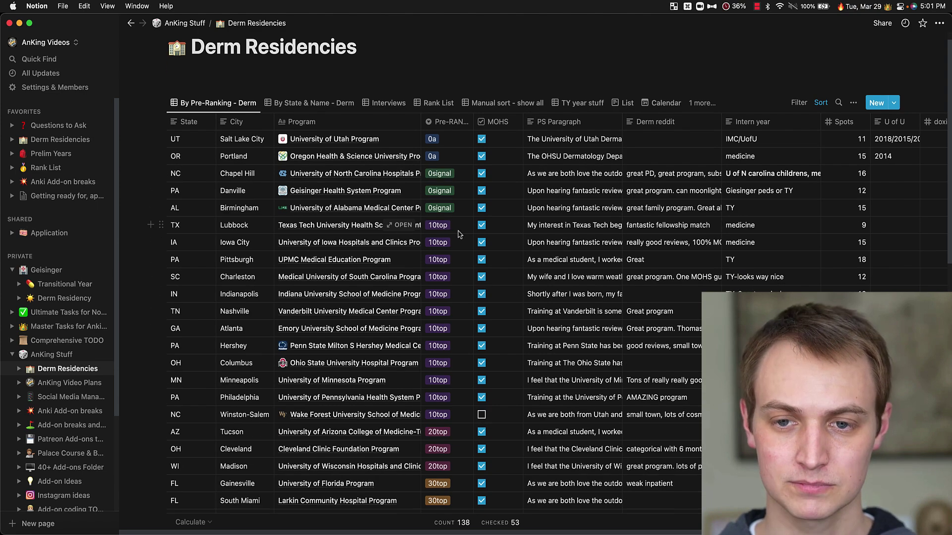
pyautogui.scroll(-10, 436, 245)
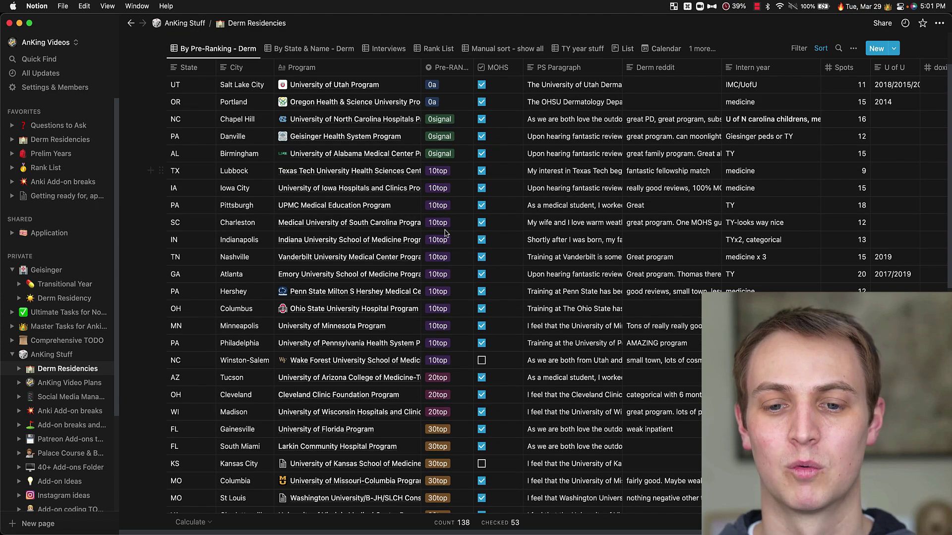
pyautogui.scroll(-20, 445, 324)
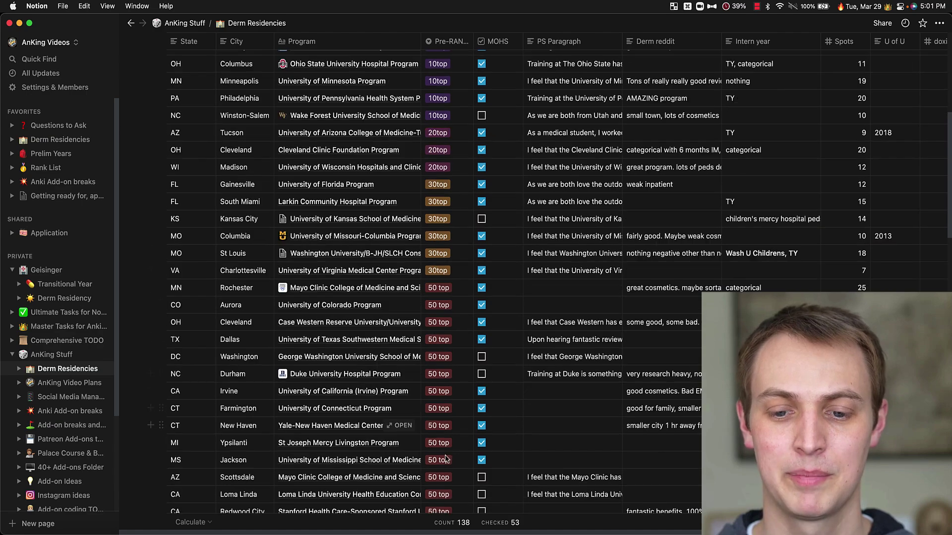
pyautogui.scroll(-20, 442, 393)
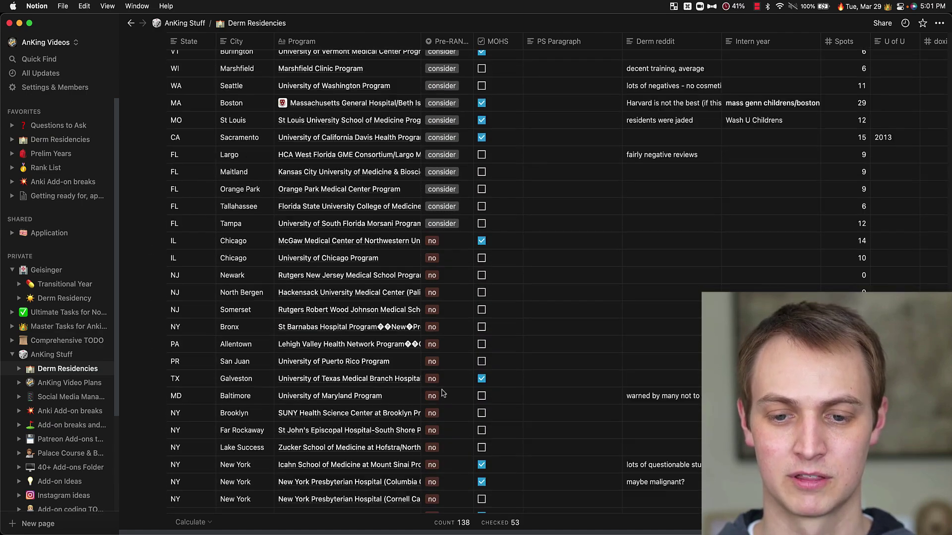
pyautogui.scroll(-9, 434, 265)
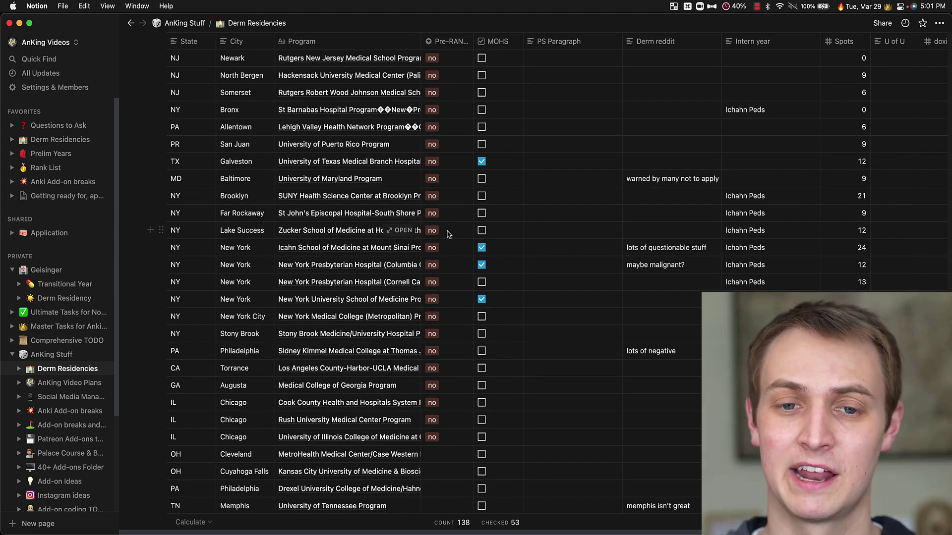
pyautogui.scroll(-5, 364, 301)
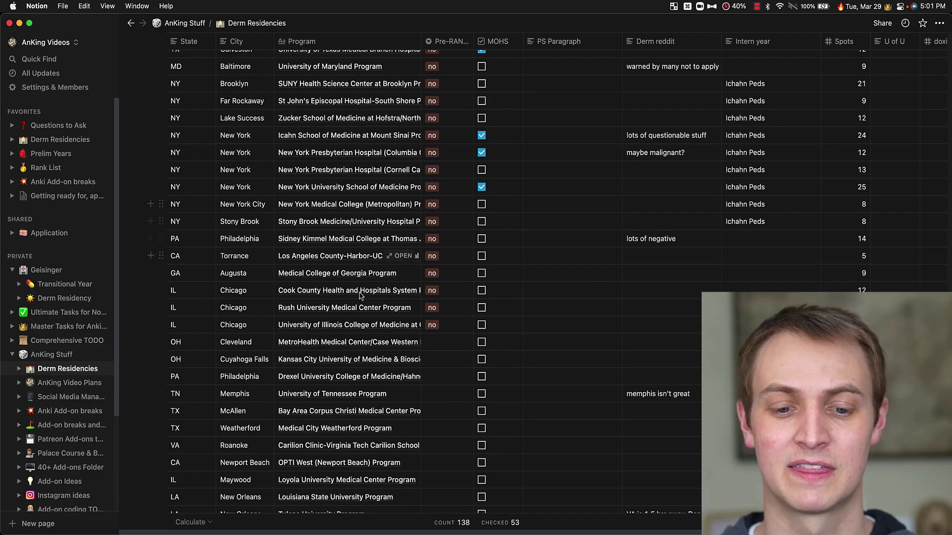
pyautogui.scroll(20, 392, 265)
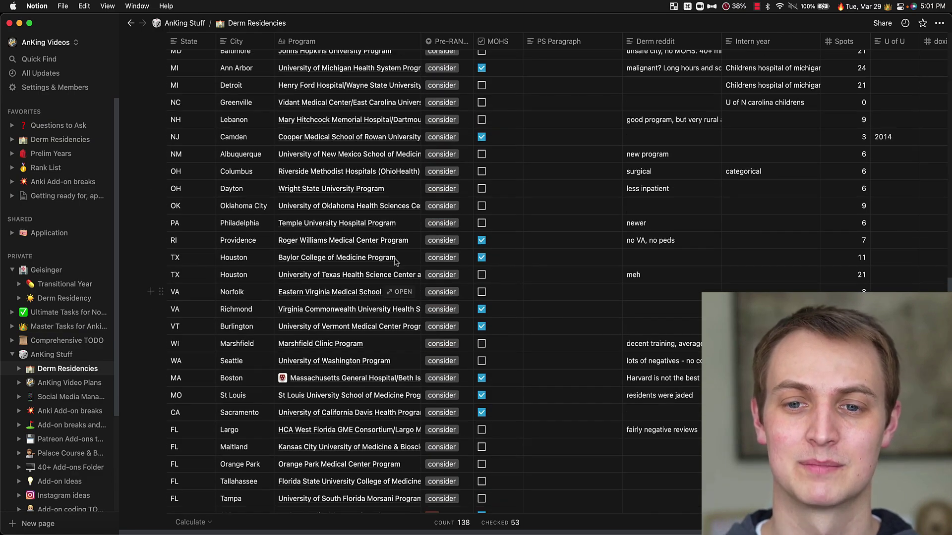
pyautogui.scroll(20, 395, 264)
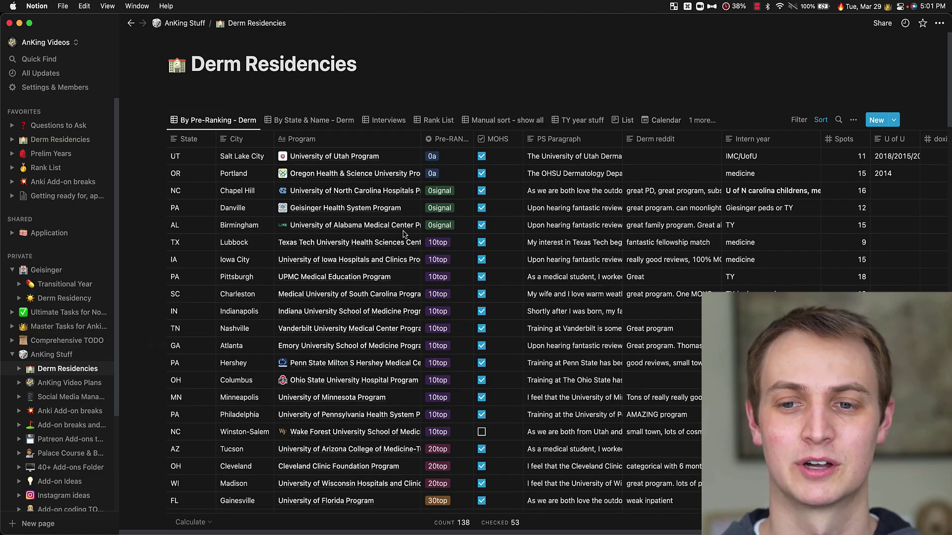
pyautogui.scroll(-4, 405, 235)
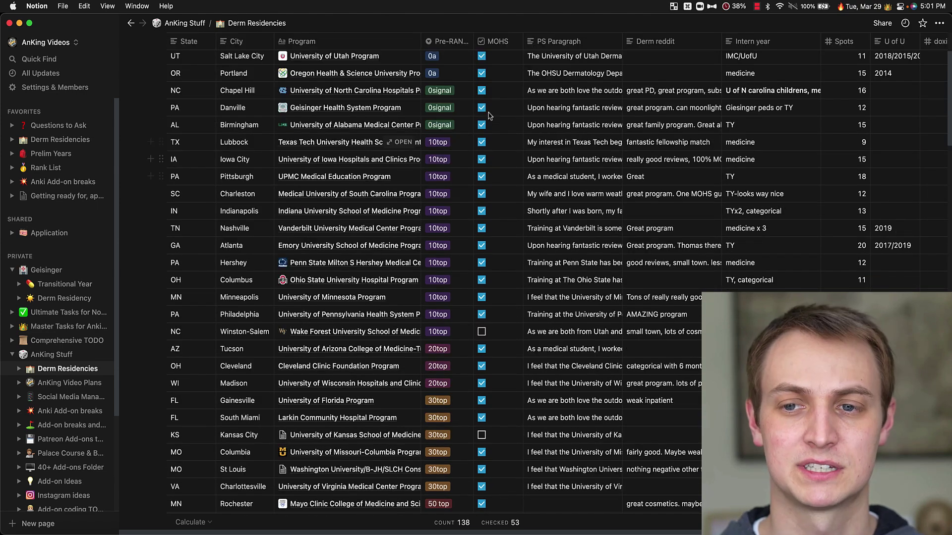
pyautogui.scroll(-3, 555, 184)
pyautogui.scroll(-7, 555, 183)
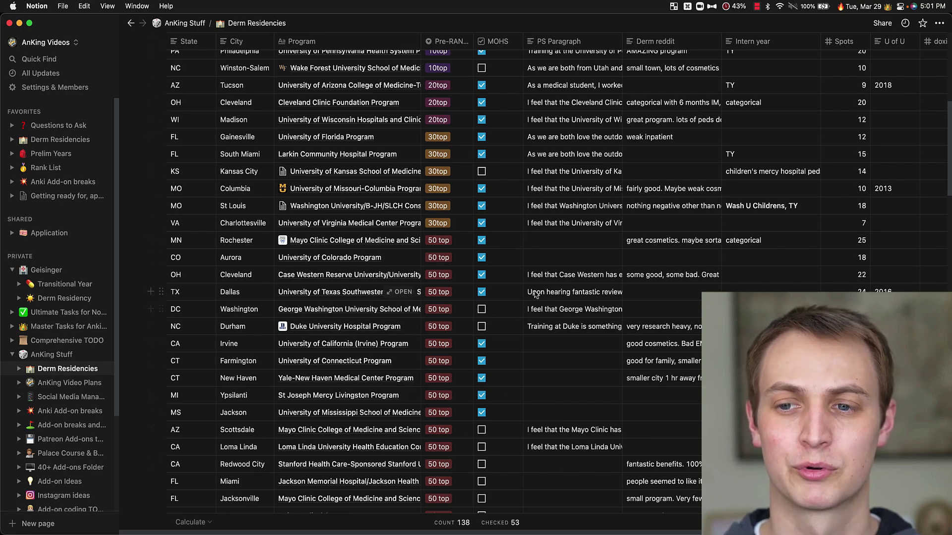
pyautogui.scroll(10, 535, 293)
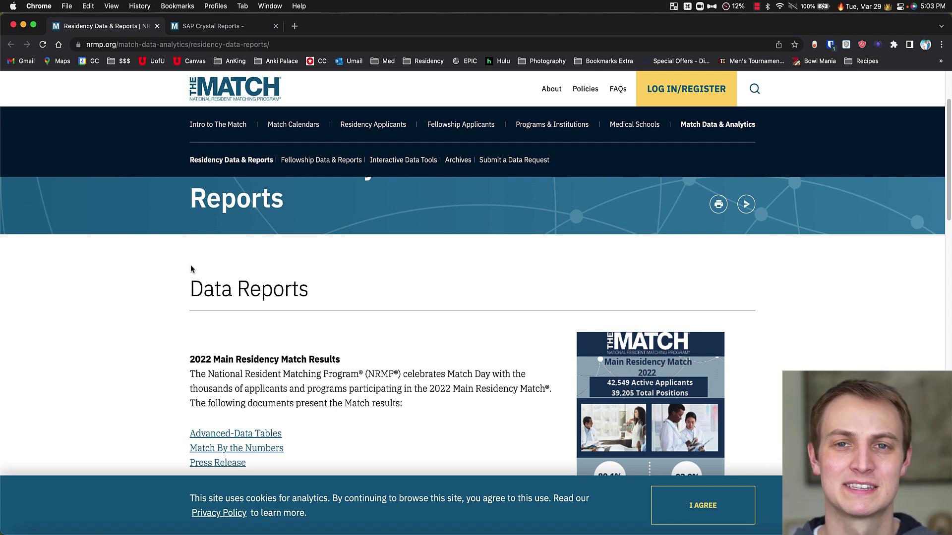
# Scroll to Research Reports and highlight the 'Charting Outcomes in the Match, 2020' title.
pyautogui.scroll(-2, 167, 255)
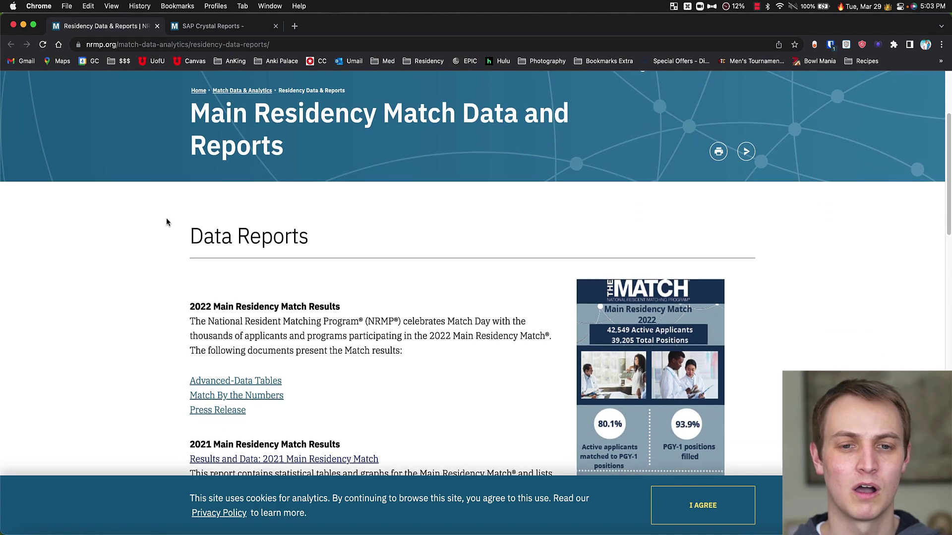
pyautogui.scroll(-5, 123, 208)
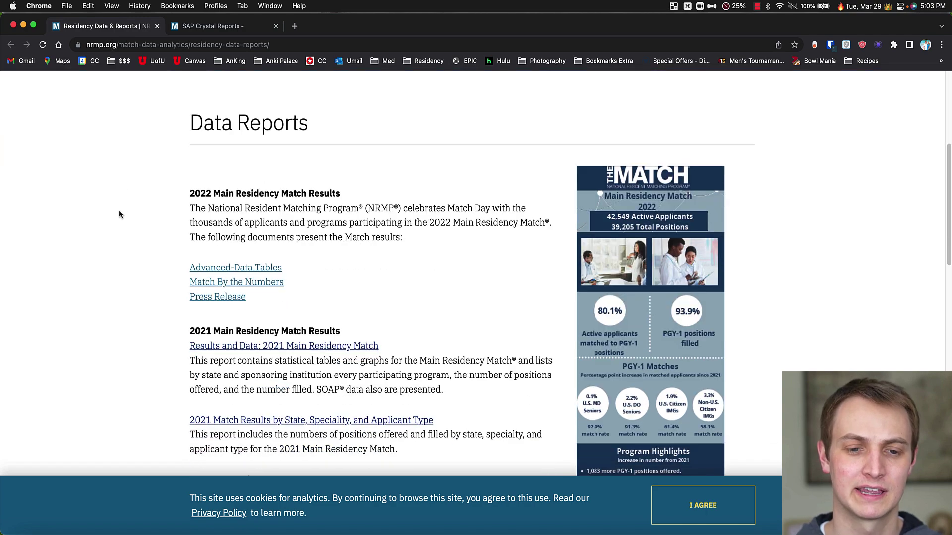
pyautogui.scroll(-1, 248, 188)
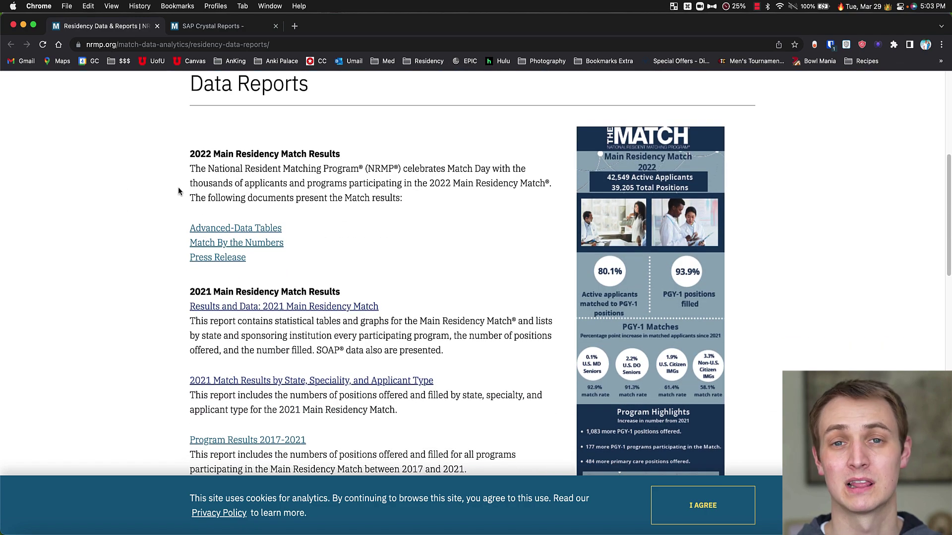
pyautogui.scroll(-12, 174, 230)
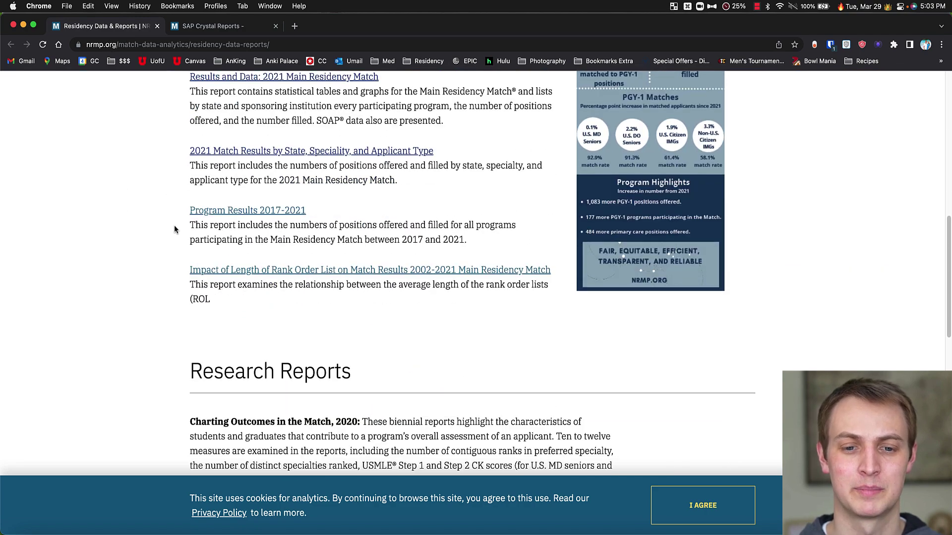
pyautogui.scroll(-6, 174, 230)
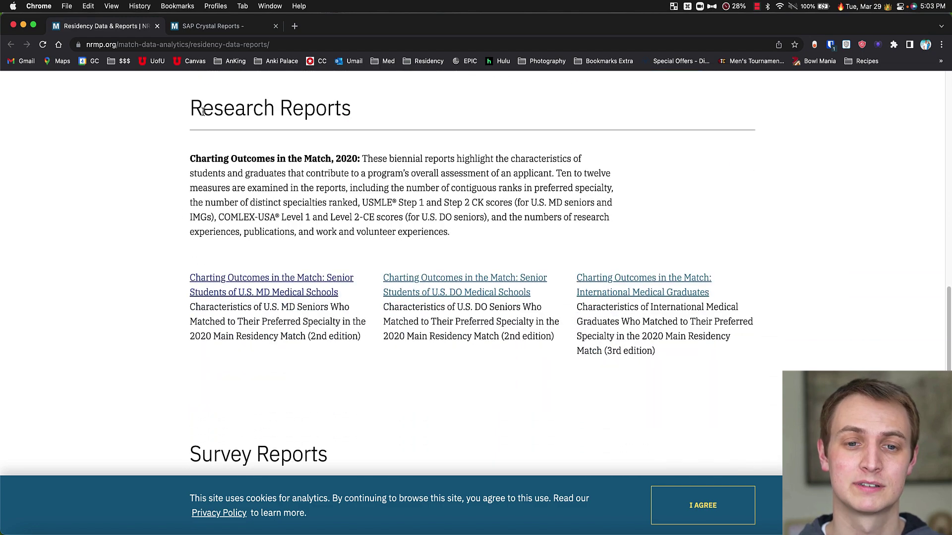
pyautogui.moveTo(199, 162); pyautogui.dragTo(356, 159)
pyautogui.click(351, 158)
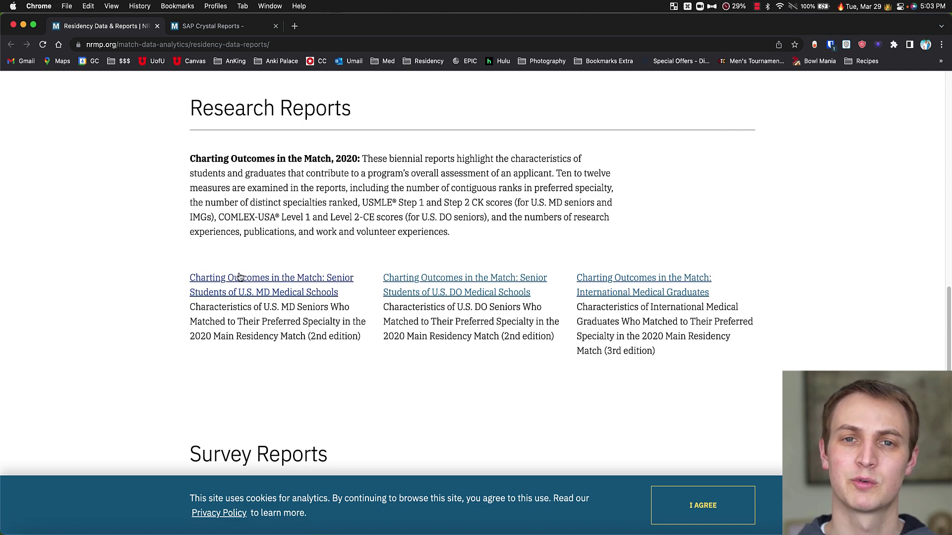
# Open the Charting Outcomes PDF and scroll to page 24's Table AN-1 Anesthesiology statistics.
pyautogui.click(210, 27)
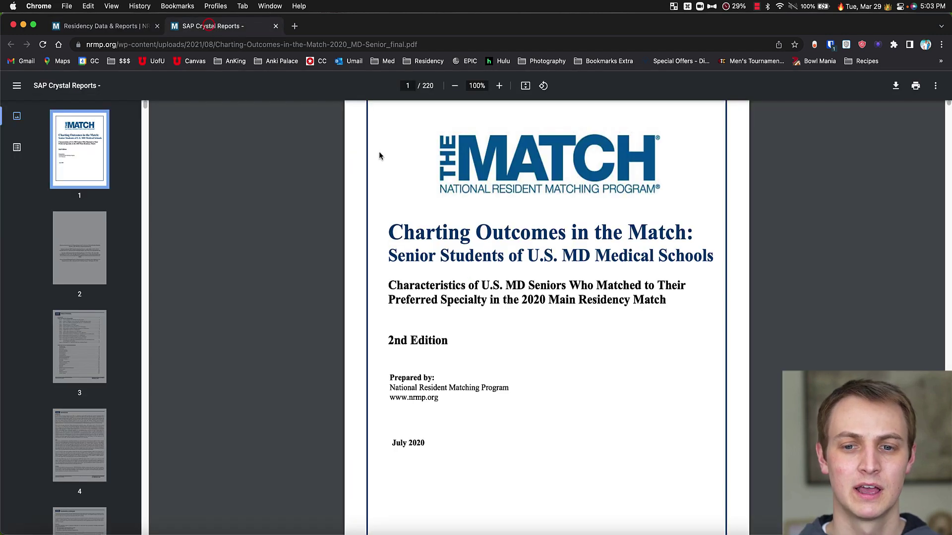
pyautogui.scroll(-15, 516, 233)
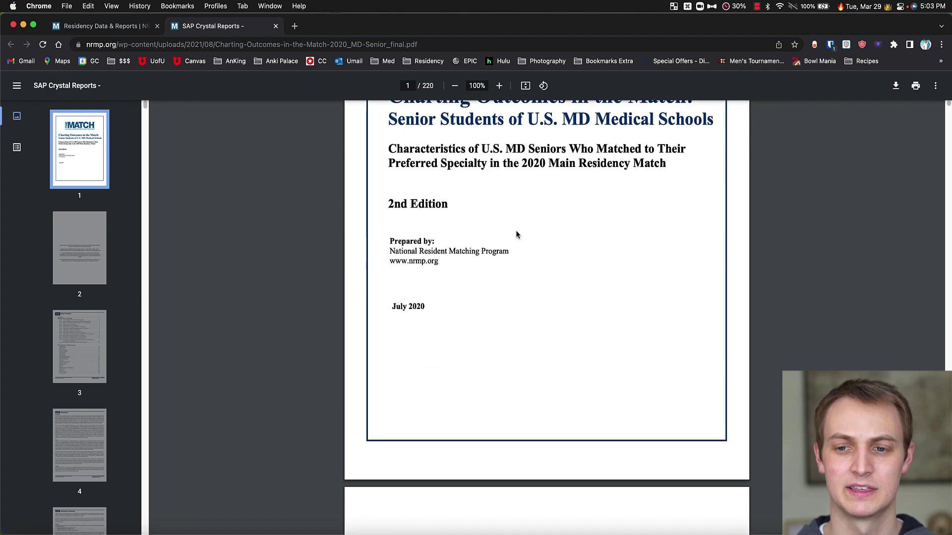
pyautogui.scroll(-20, 515, 243)
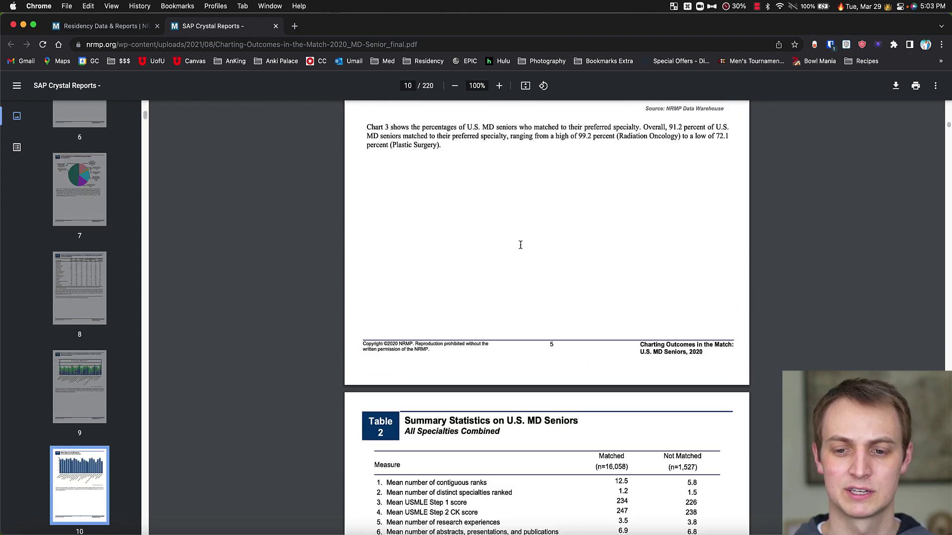
pyautogui.scroll(-20, 518, 258)
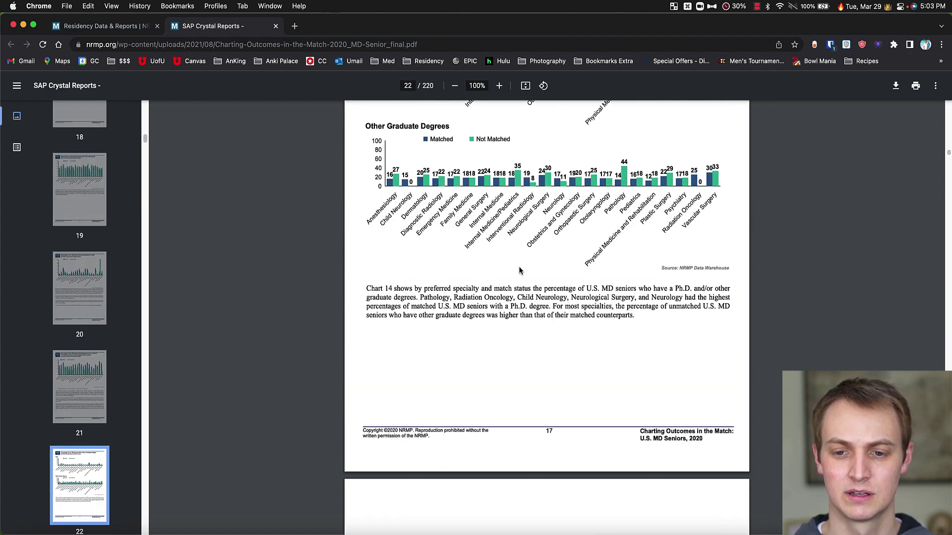
pyautogui.scroll(-2, 516, 272)
pyautogui.scroll(-7, 479, 158)
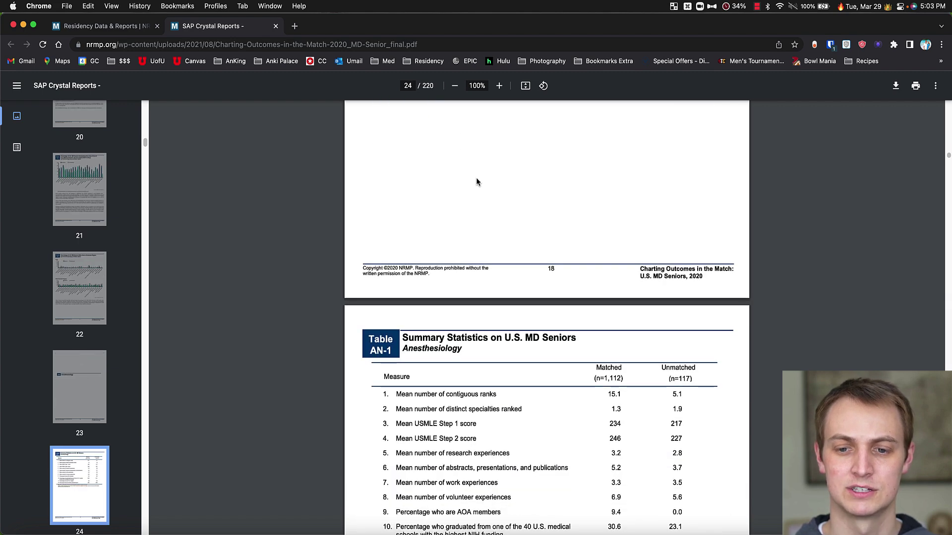
pyautogui.scroll(-3, 501, 198)
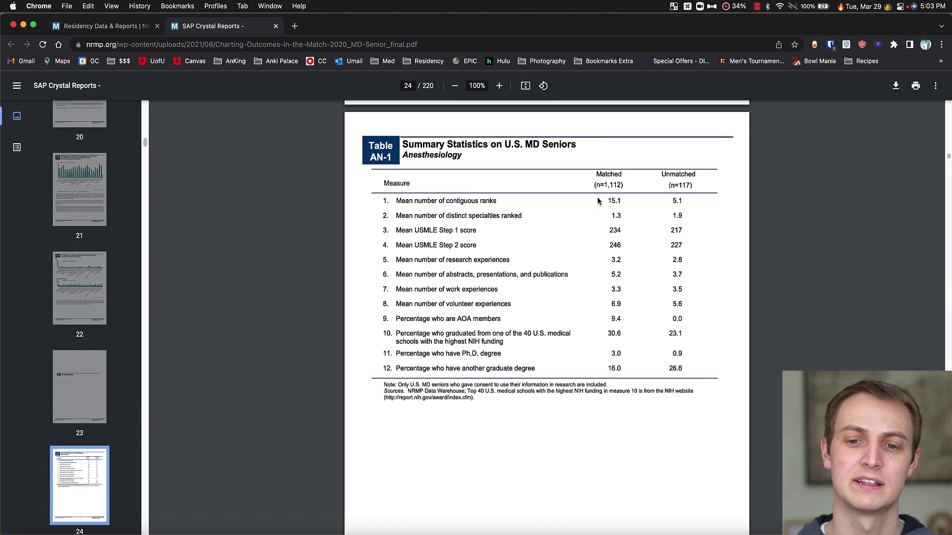
# Highlight the matched versus unmatched Step 1 and Step 2 scores (246 and 227).
pyautogui.moveTo(605, 231); pyautogui.dragTo(688, 232)
pyautogui.click(688, 243)
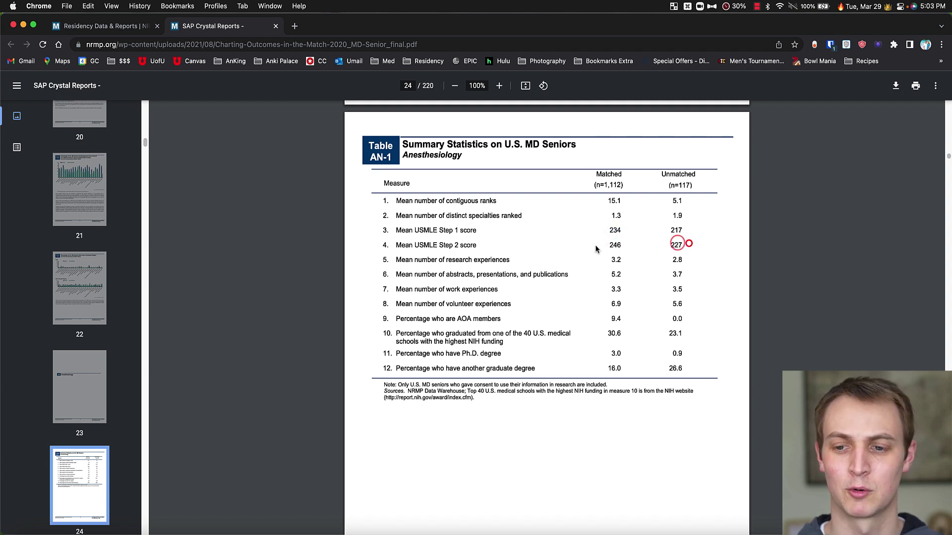
pyautogui.moveTo(613, 245); pyautogui.dragTo(693, 245)
pyautogui.click(676, 244)
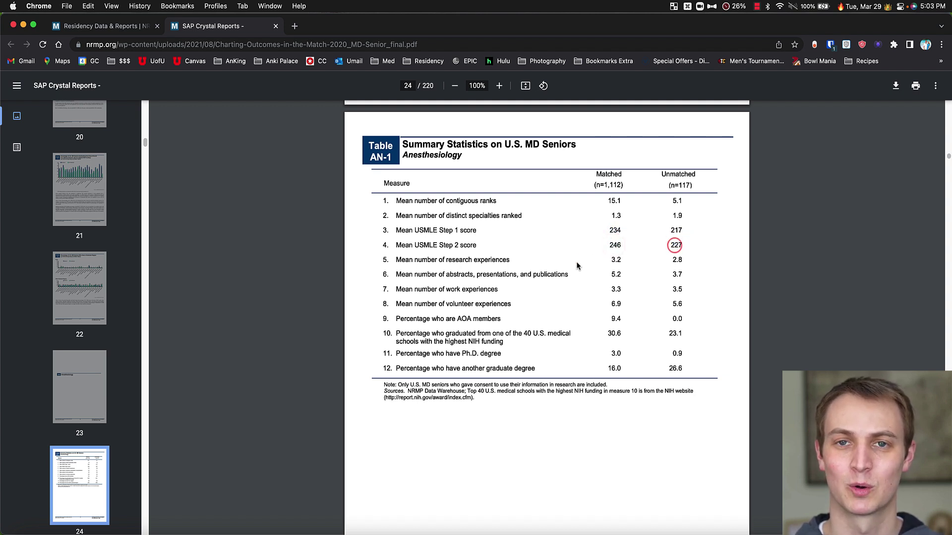
# Scroll through the Anesthesiology charts on pages 25–30 to work and volunteer experience charts AN-7 and AN-8.
pyautogui.scroll(-10, 540, 251)
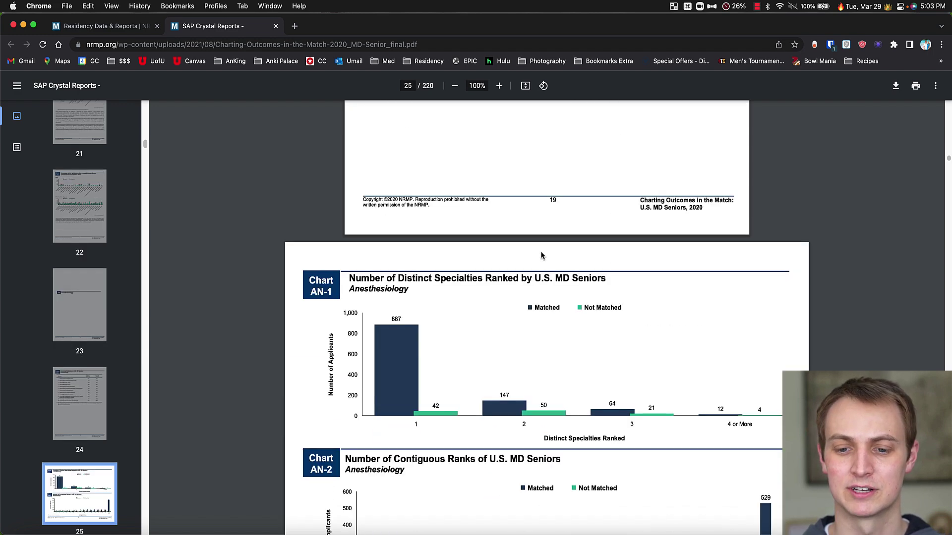
pyautogui.scroll(-8, 540, 250)
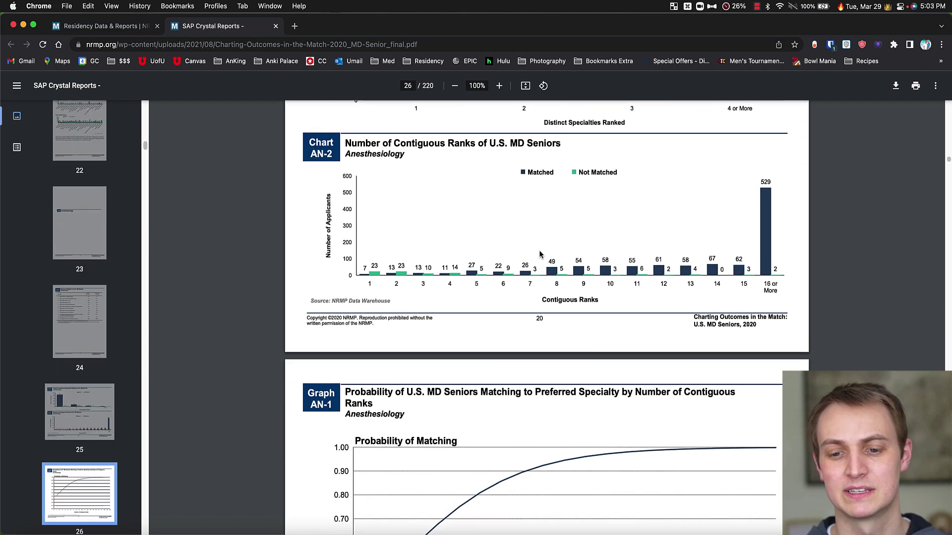
pyautogui.scroll(-3, 541, 254)
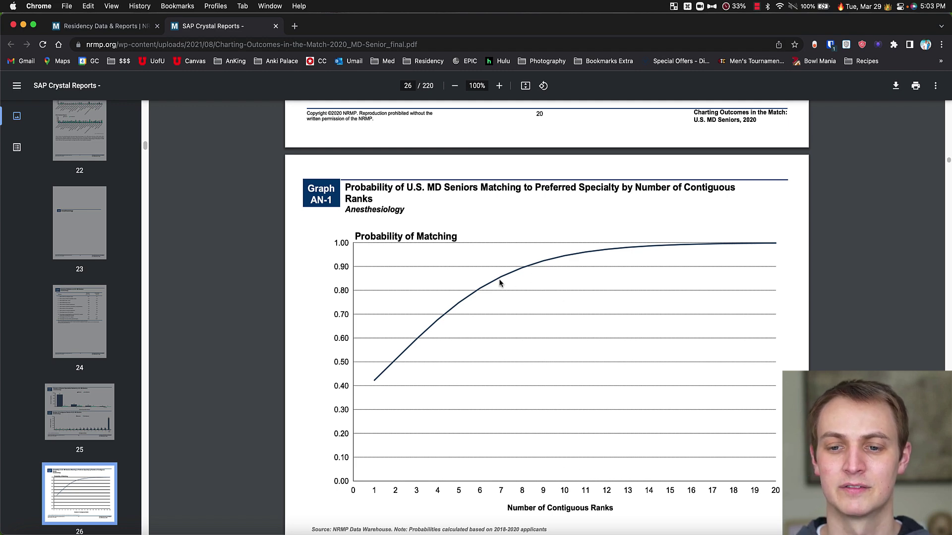
pyautogui.scroll(-8, 549, 279)
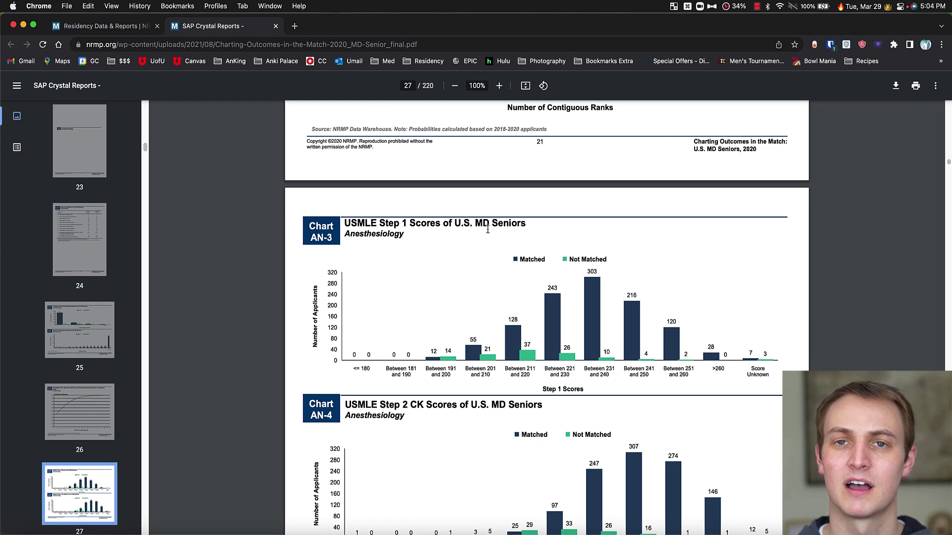
pyautogui.scroll(-2, 521, 238)
pyautogui.scroll(-1, 521, 237)
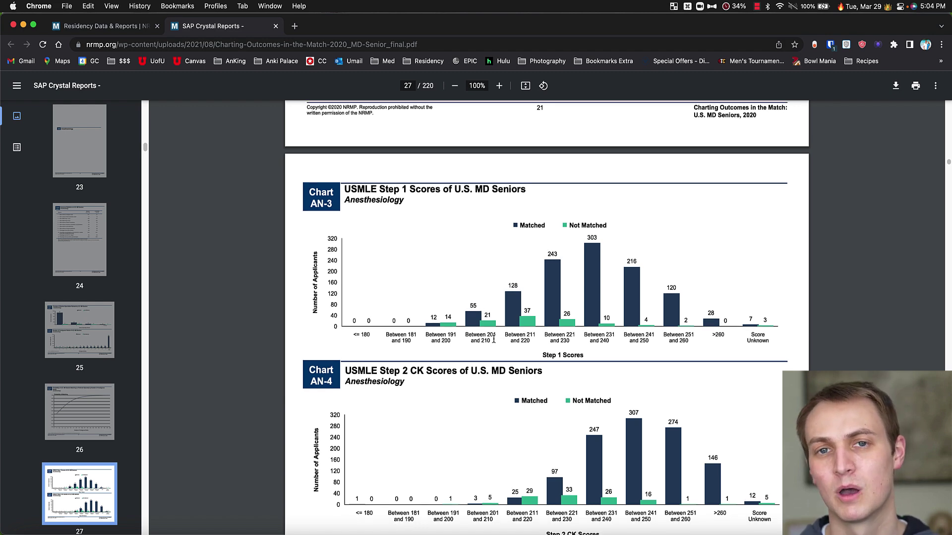
pyautogui.scroll(-3, 492, 337)
pyautogui.scroll(-8, 423, 310)
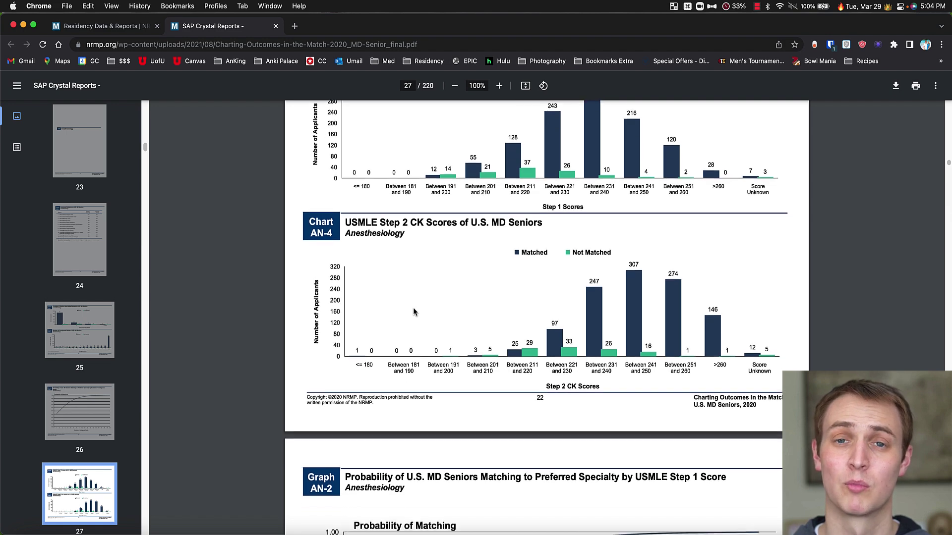
pyautogui.scroll(-7, 414, 309)
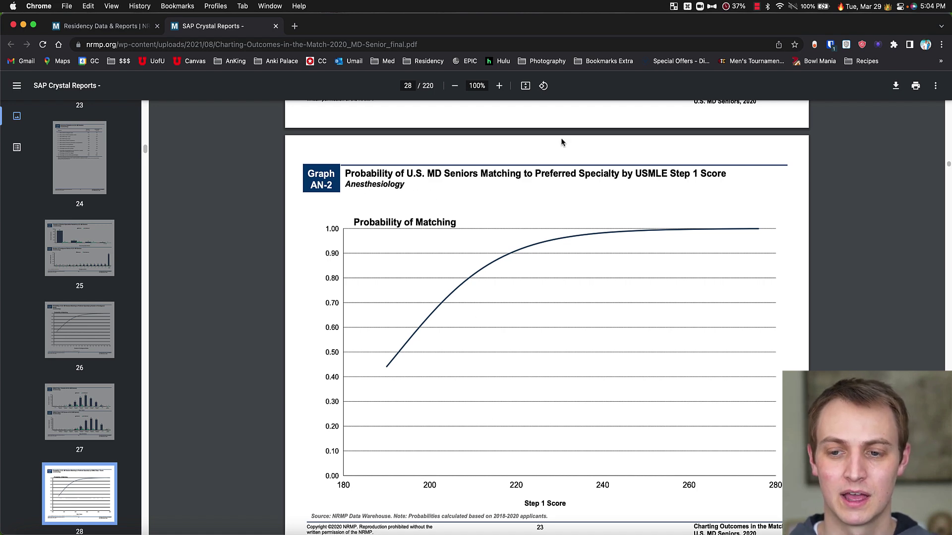
pyautogui.scroll(-10, 488, 319)
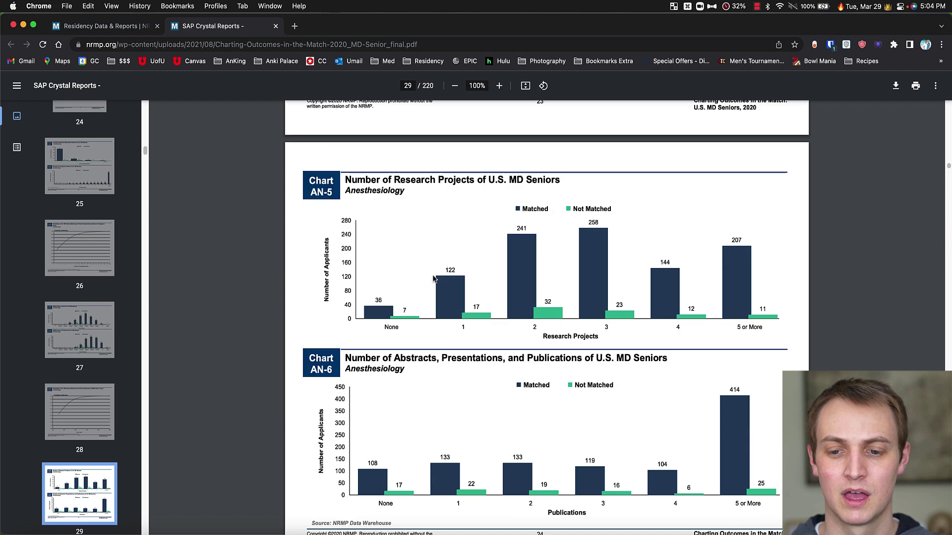
pyautogui.scroll(-5, 433, 278)
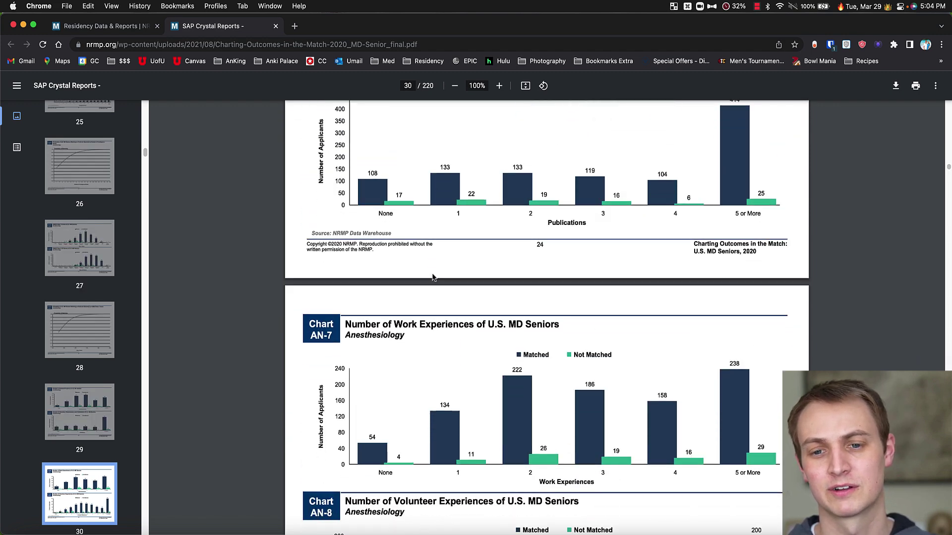
pyautogui.scroll(-5, 432, 277)
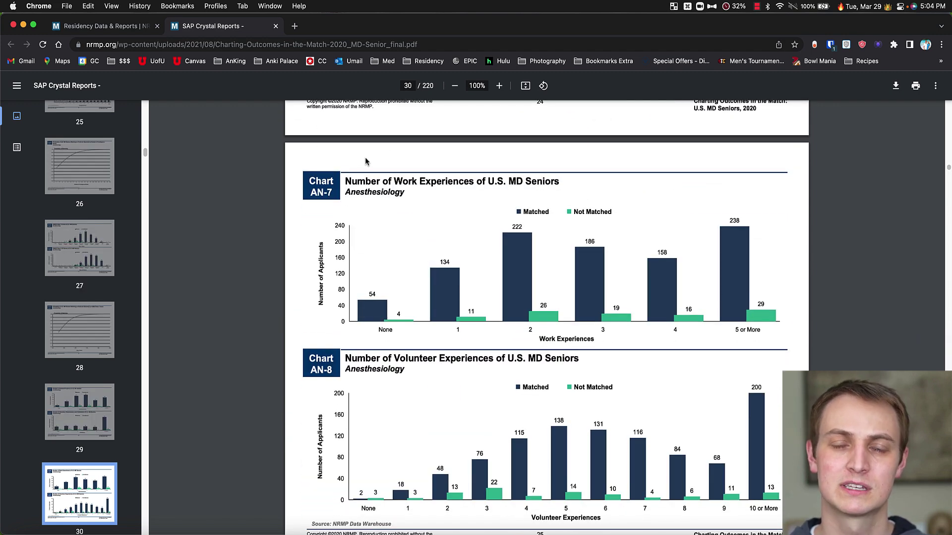